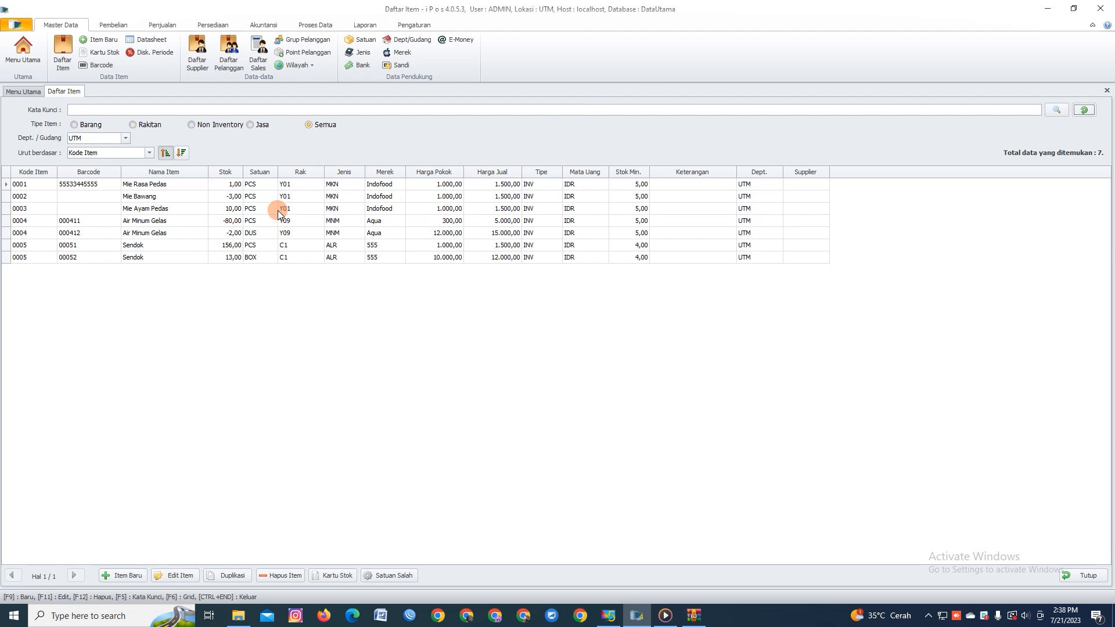
{"action": "left_click", "coordinate": [232, 201]}
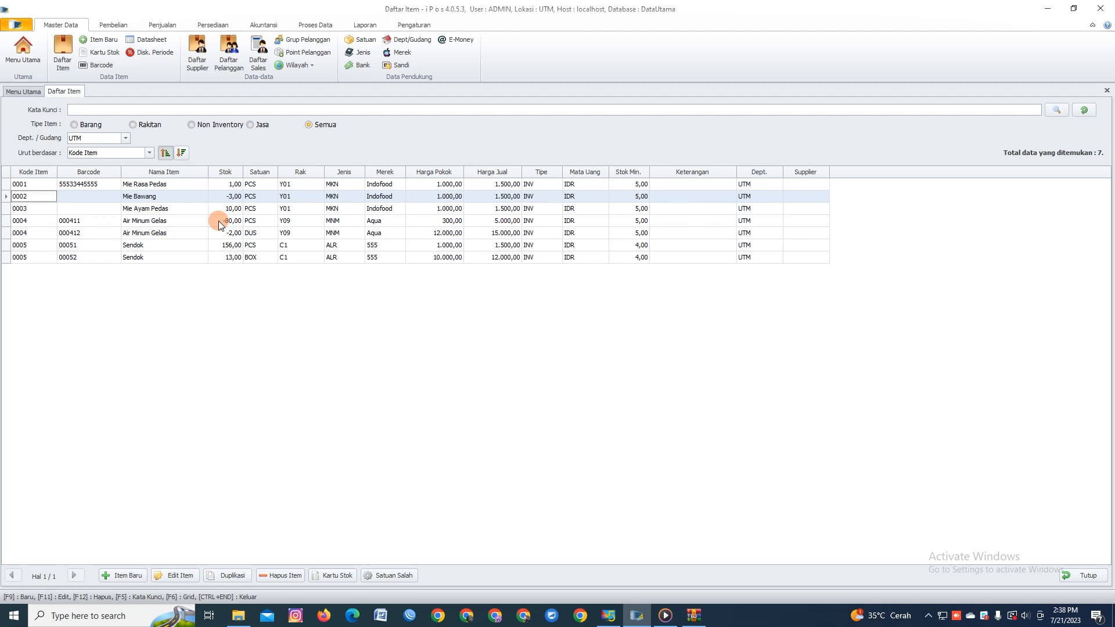
{"action": "left_click", "coordinate": [292, 28]}
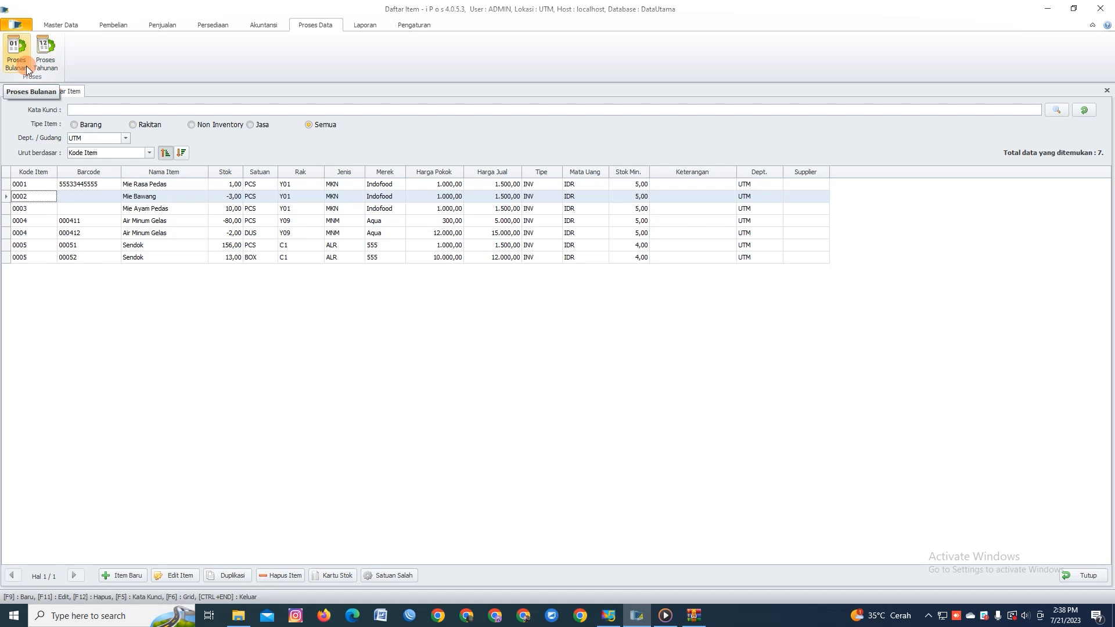
{"action": "left_click", "coordinate": [203, 199]}
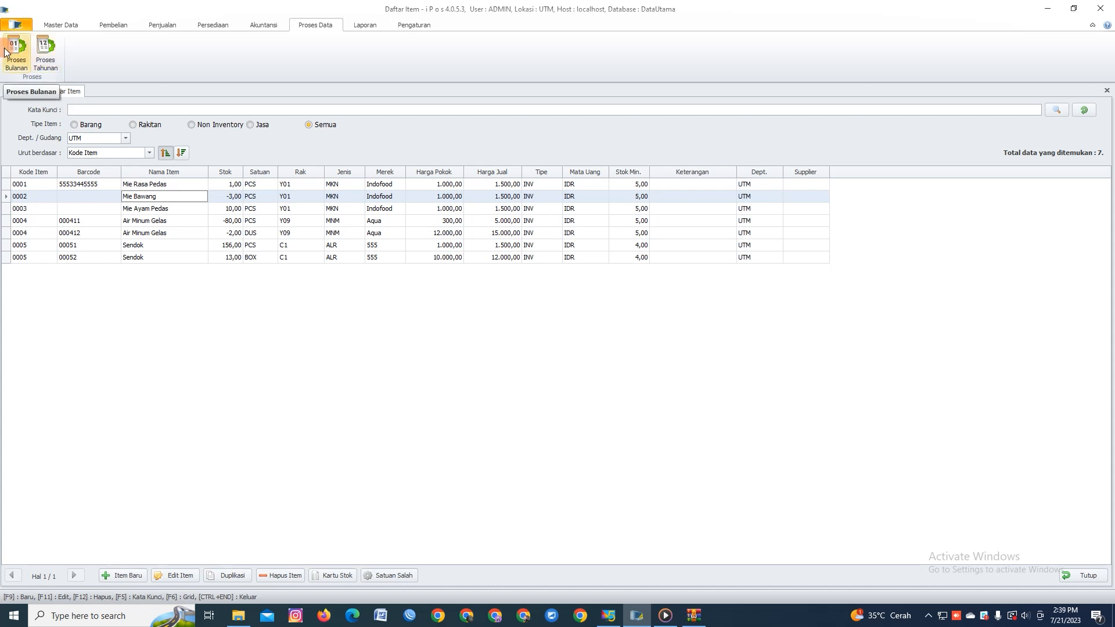
- Set the database backup file to "backup ipos sebelum proses bulanan.i4bu" in the Videos folder, replacing the existing file
{"action": "left_click", "coordinate": [408, 28]}
{"action": "left_click", "coordinate": [392, 62]}
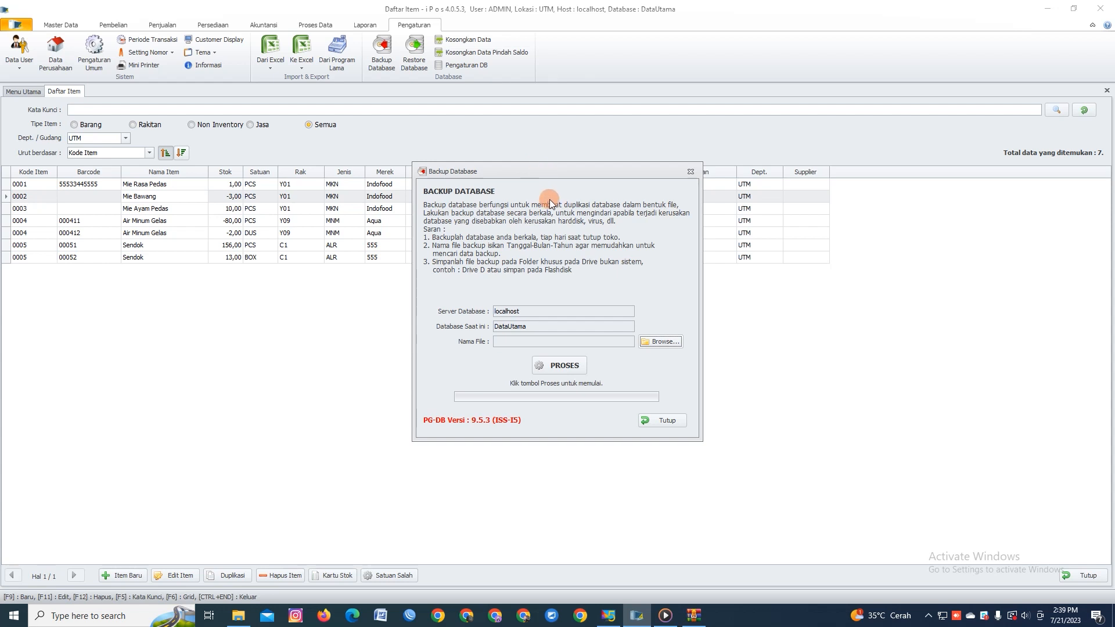
{"action": "left_click", "coordinate": [653, 342]}
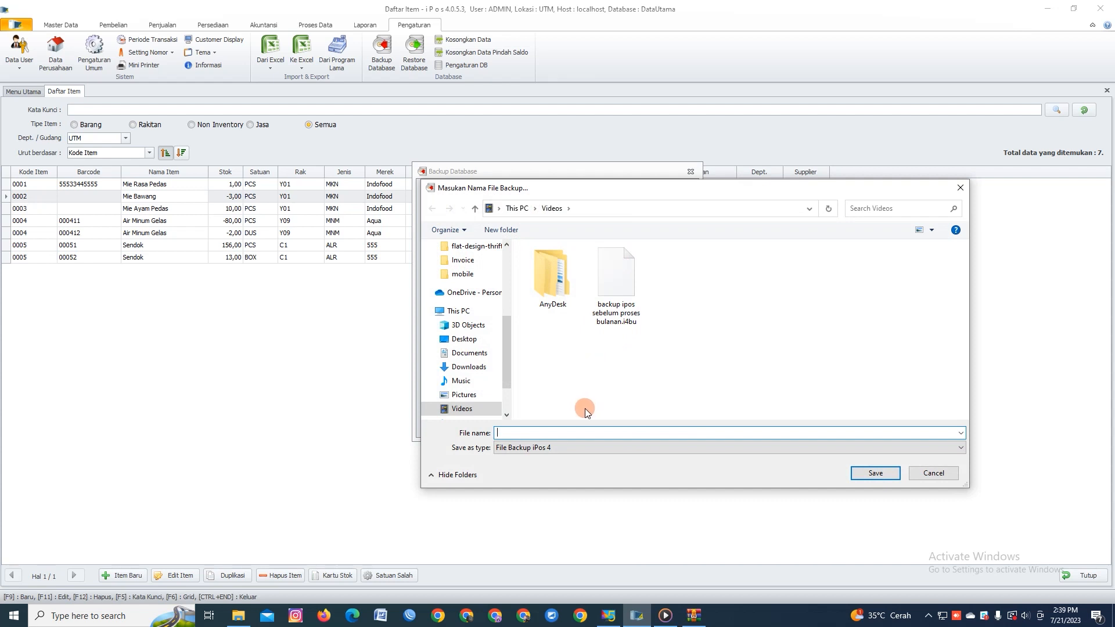
{"action": "left_click", "coordinate": [612, 316]}
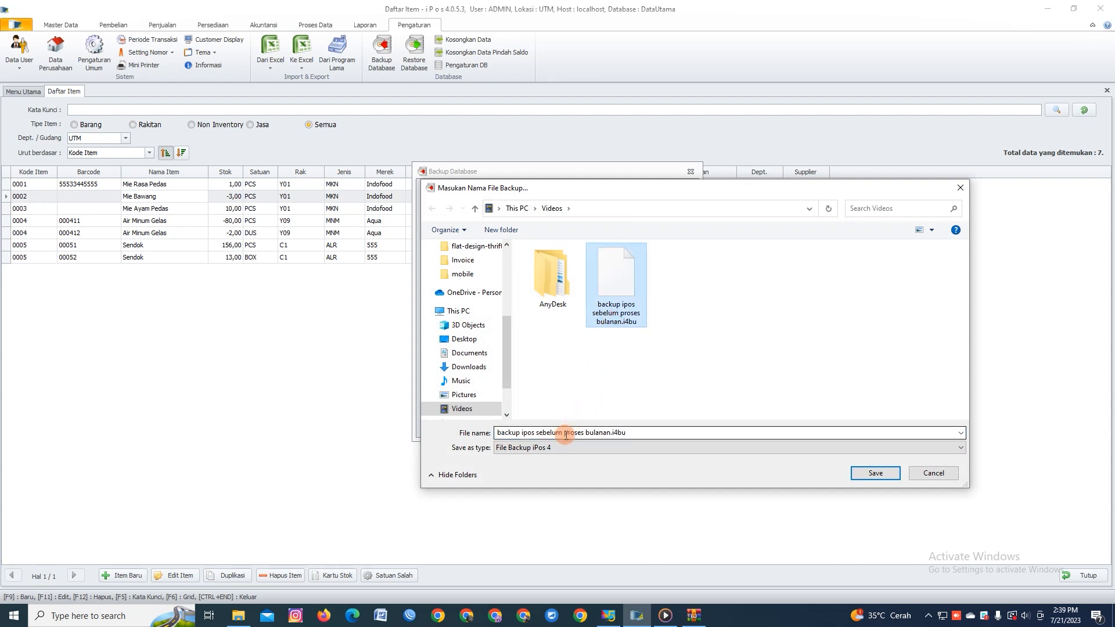
{"action": "double_click", "coordinate": [630, 432]}
{"action": "left_click_drag", "start_coordinate": [630, 433], "coordinate": [611, 431]}
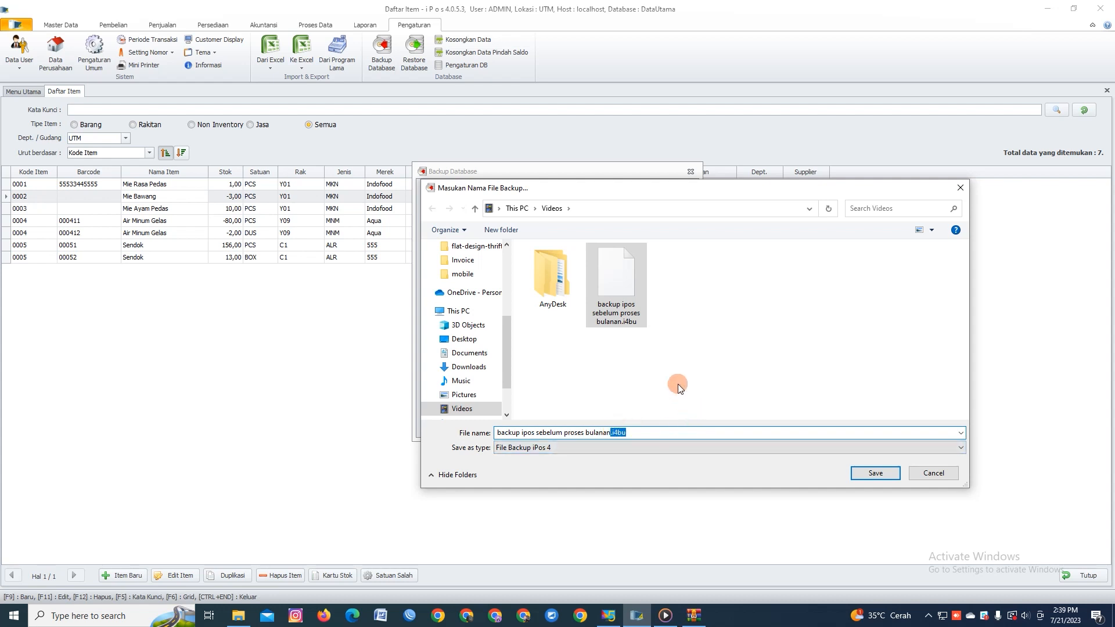
{"action": "left_click", "coordinate": [853, 475]}
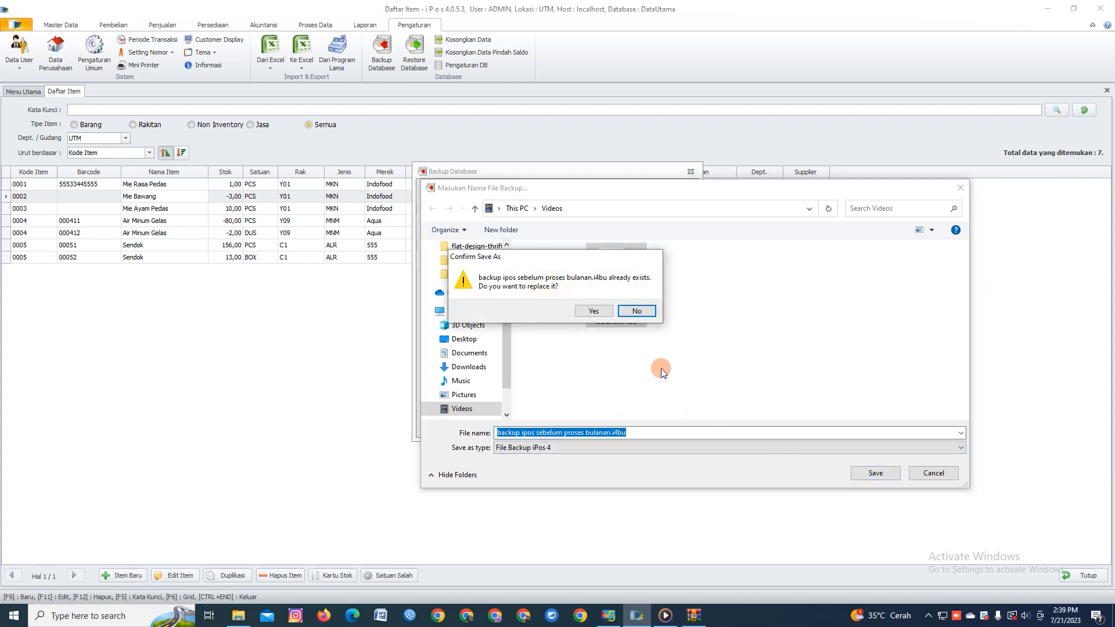
{"action": "left_click", "coordinate": [598, 311]}
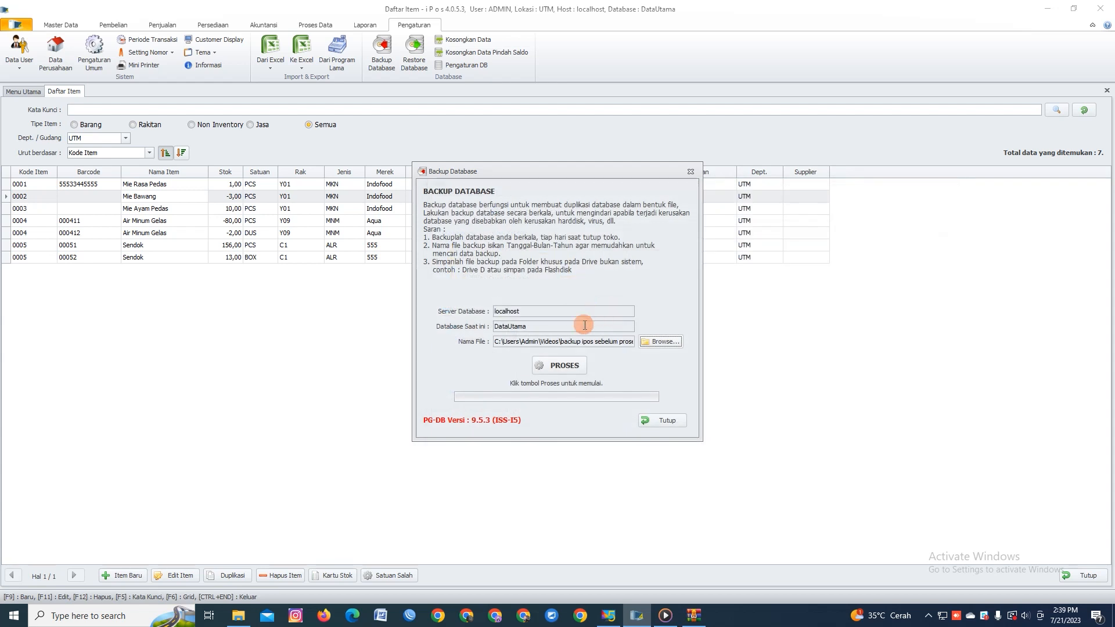
- Run the backup of the DataUtama database and acknowledge the messages
{"action": "left_click", "coordinate": [575, 364]}
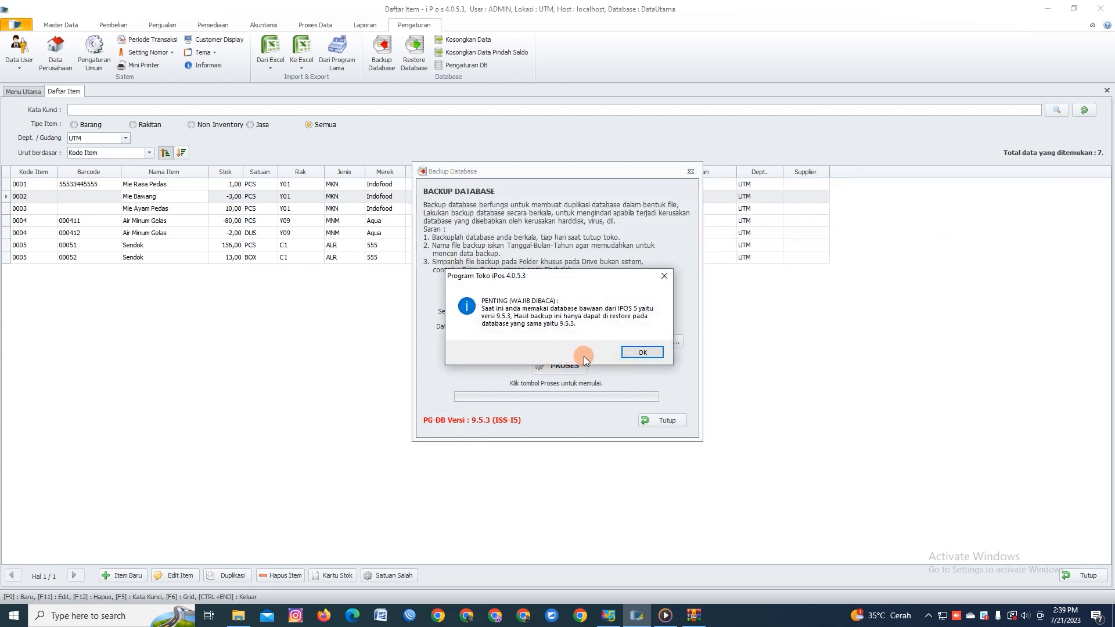
{"action": "left_click", "coordinate": [643, 354]}
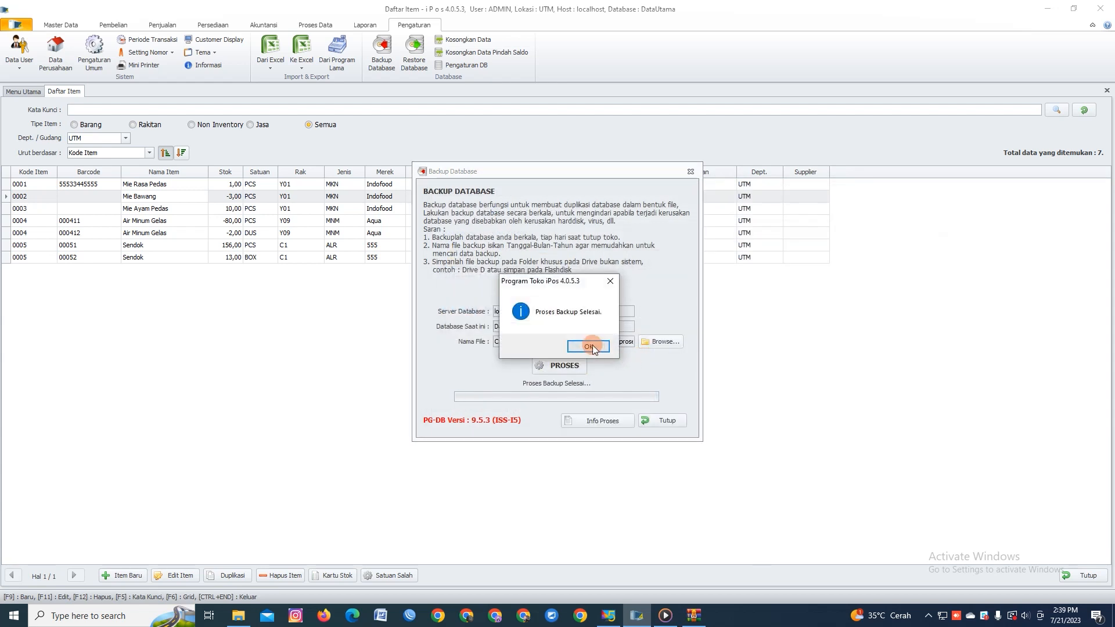
{"action": "left_click", "coordinate": [590, 346]}
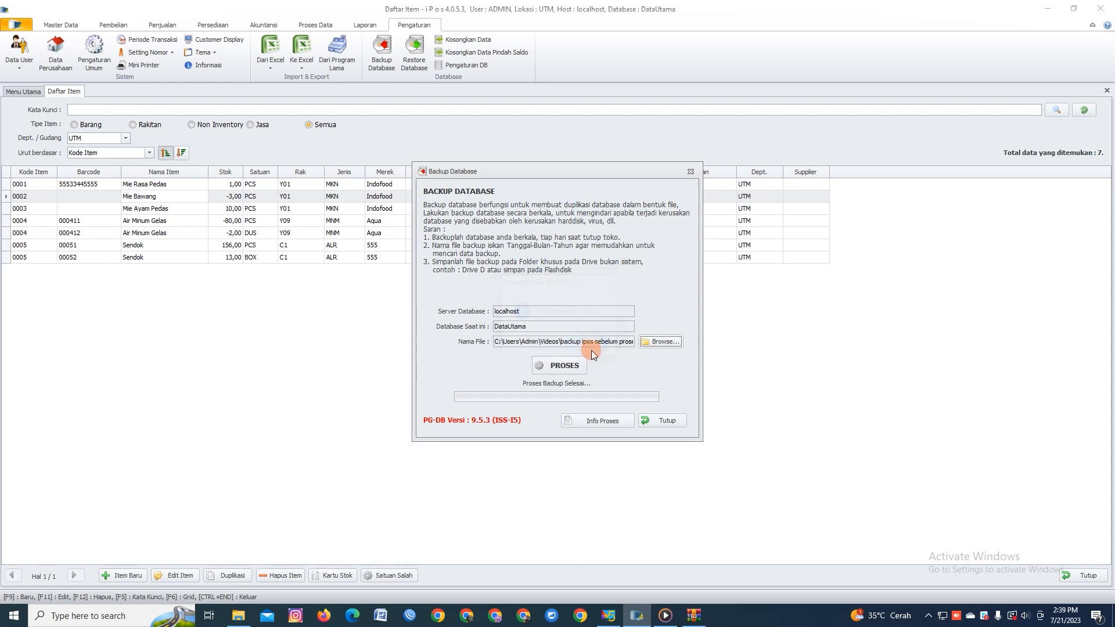
- Review the backup process report, then close the report and the Backup Database dialog
{"action": "left_click", "coordinate": [611, 420]}
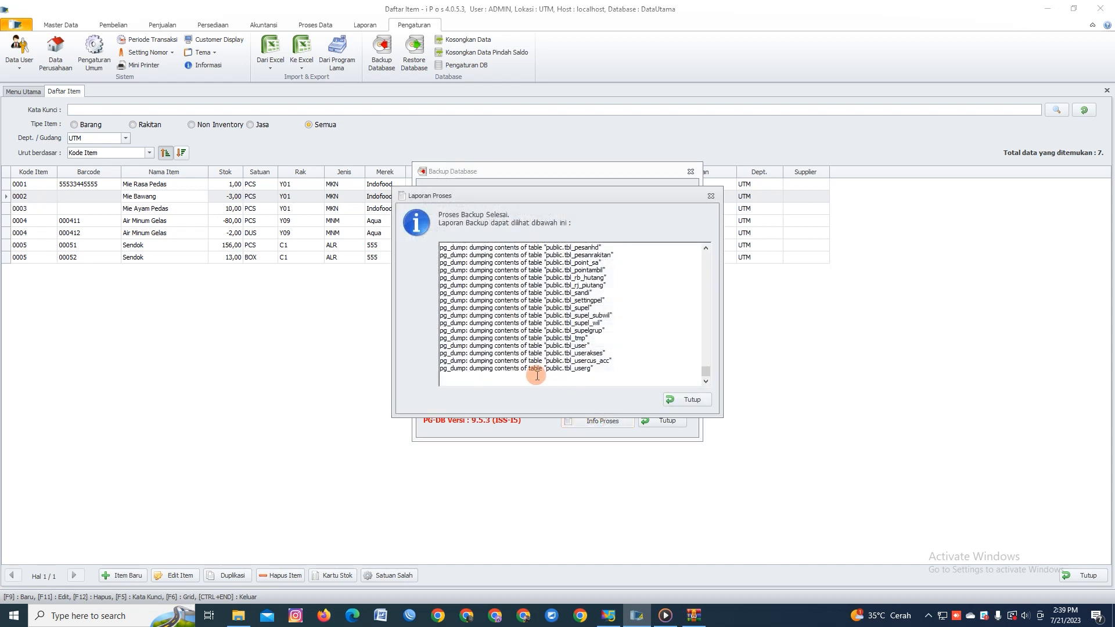
{"action": "left_click_drag", "start_coordinate": [529, 378], "coordinate": [469, 308]}
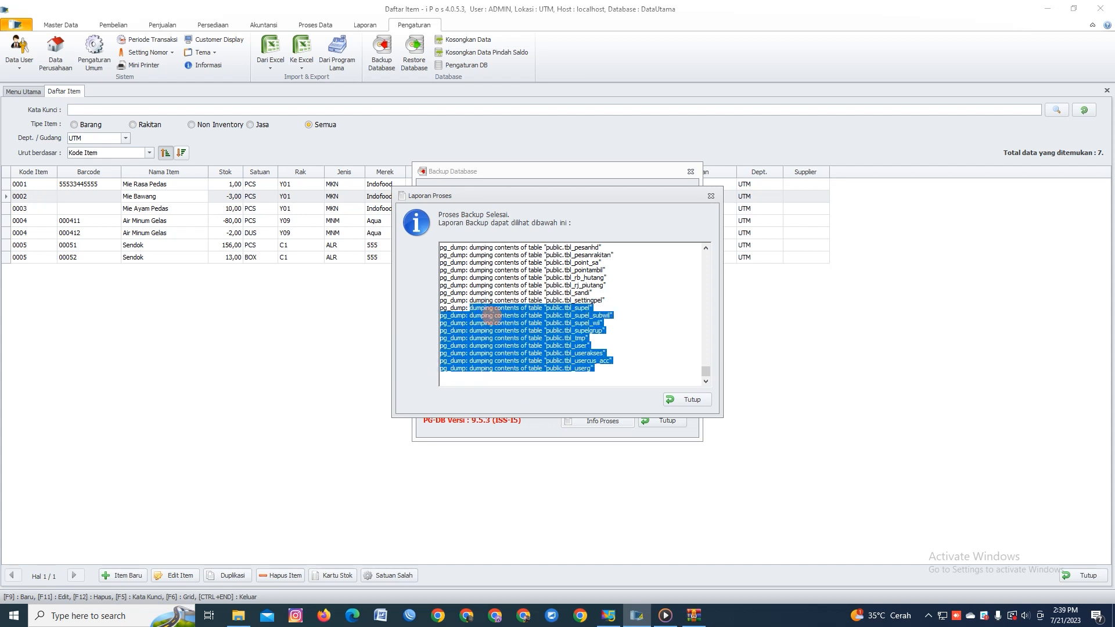
{"action": "left_click", "coordinate": [684, 403]}
{"action": "left_click", "coordinate": [678, 419]}
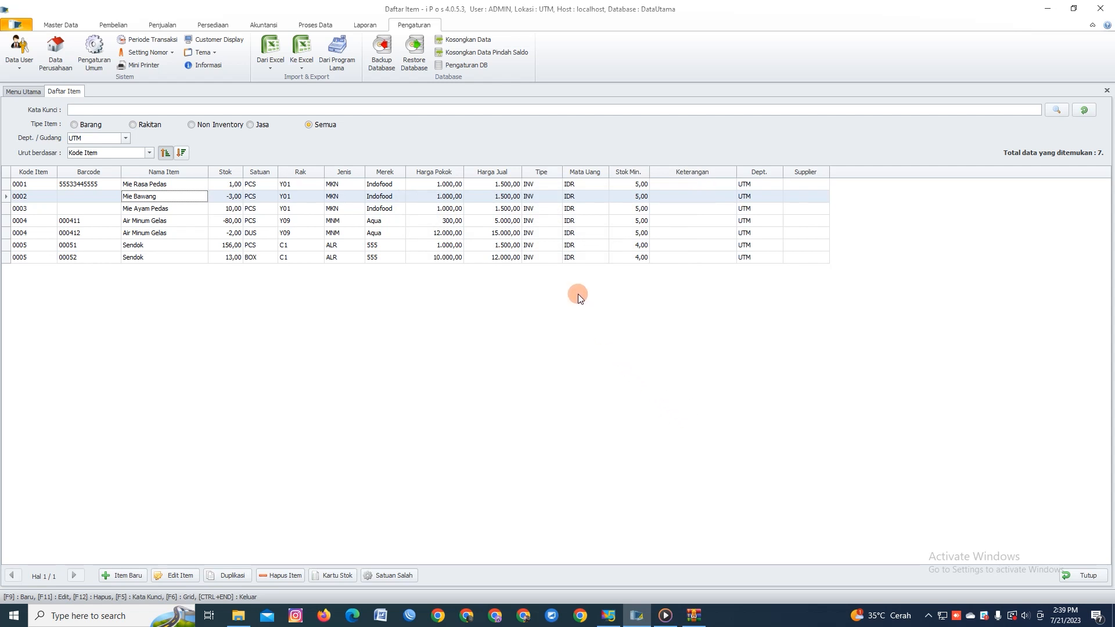
- Check the Periode Transaksi accounting period settings against the date in the Windows calendar, then close them
{"action": "left_click", "coordinate": [326, 26]}
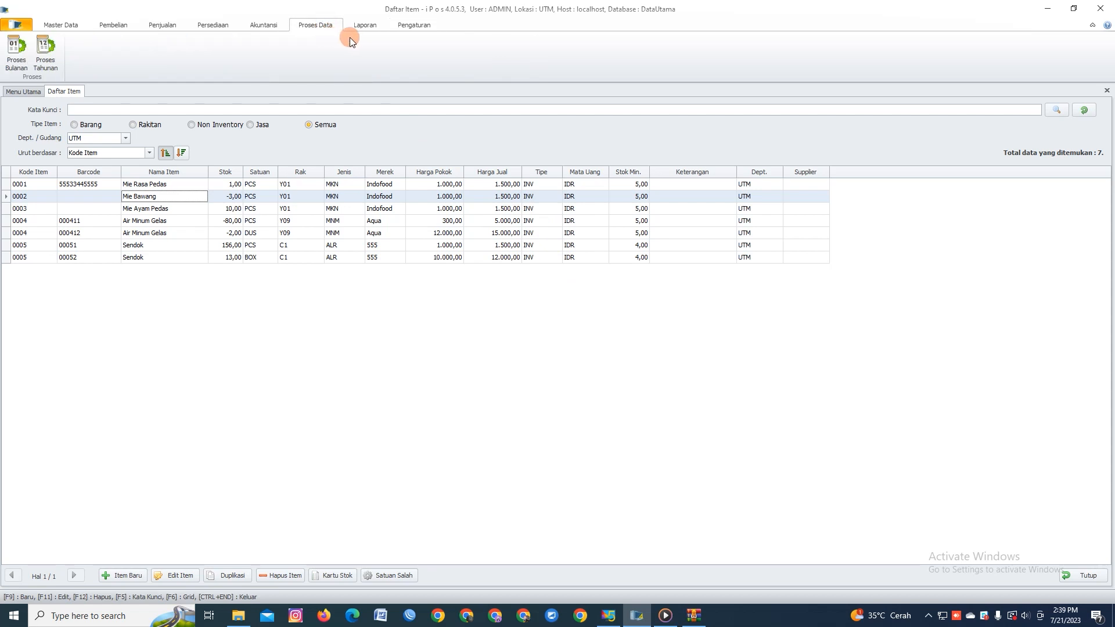
{"action": "left_click", "coordinate": [400, 26]}
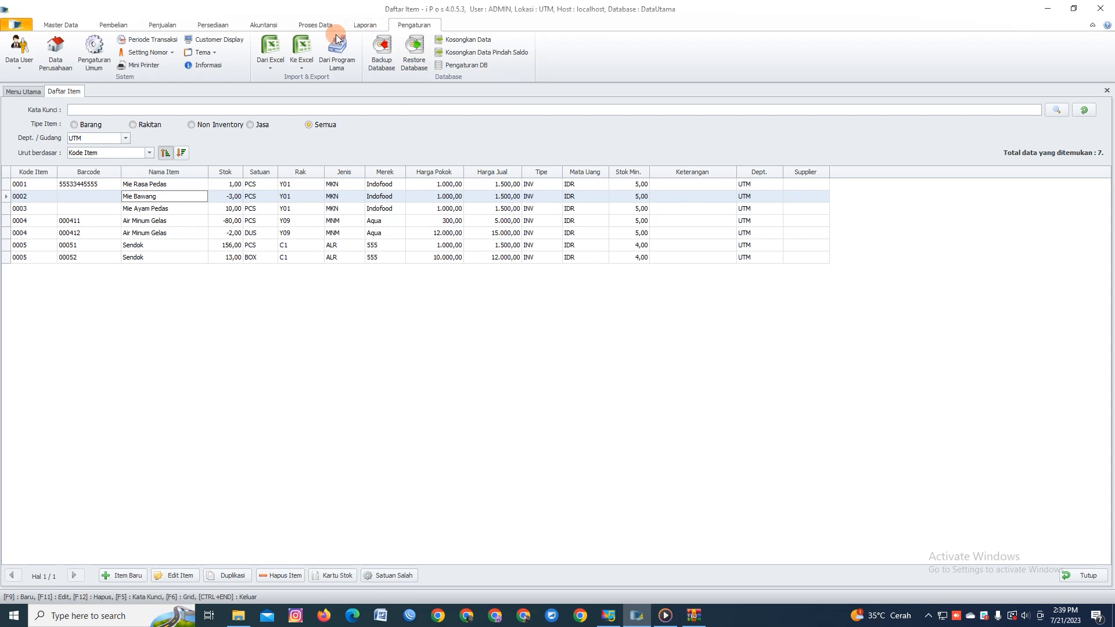
{"action": "left_click", "coordinate": [174, 46]}
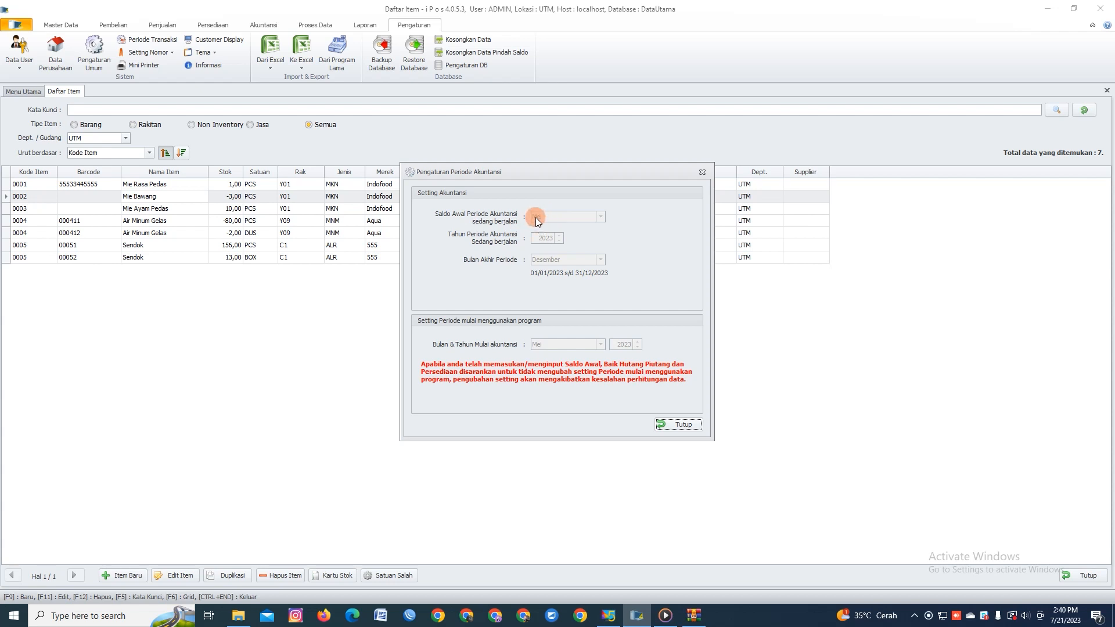
{"action": "left_click", "coordinate": [1063, 616]}
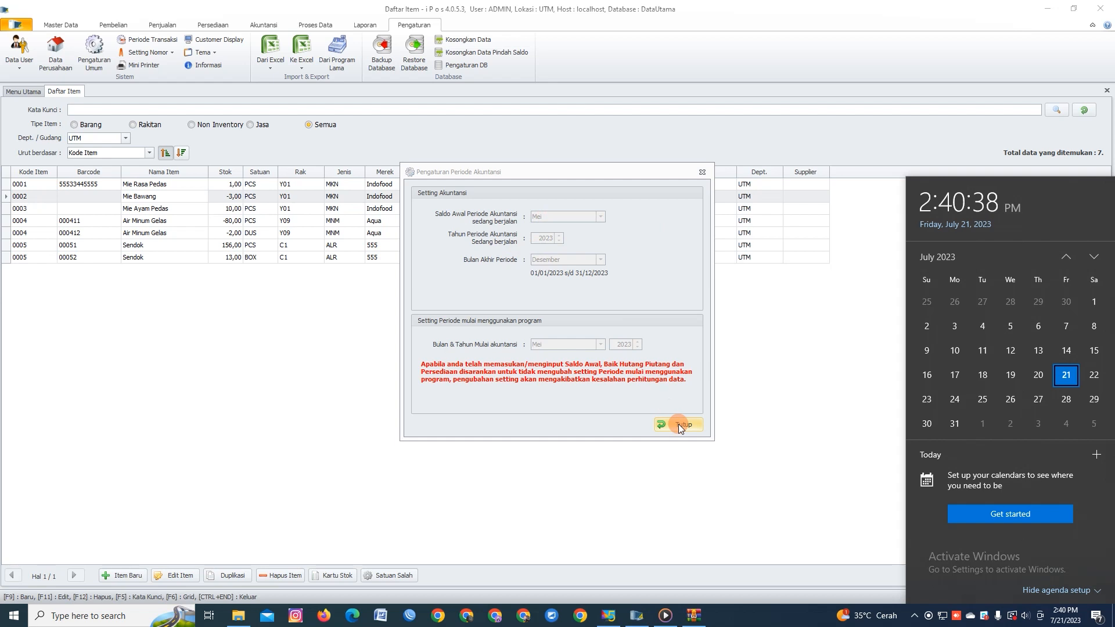
{"action": "left_click", "coordinate": [733, 423]}
{"action": "left_click", "coordinate": [666, 425]}
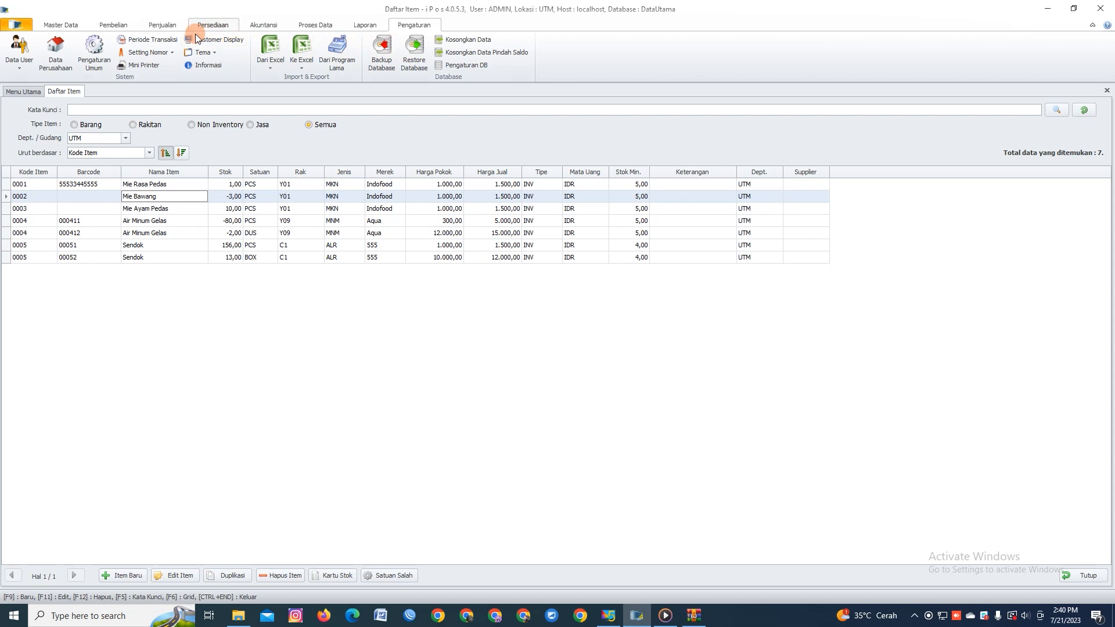
- Switch to the Menu Utama page and review the starting month in the accounting period settings
{"action": "left_click", "coordinate": [32, 92]}
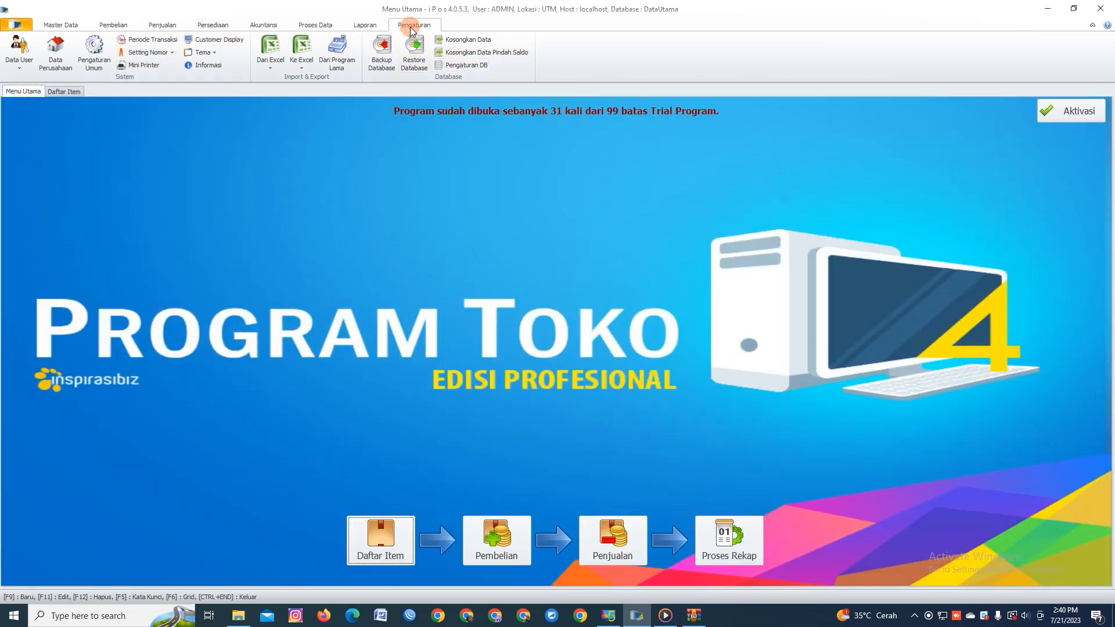
{"action": "left_click", "coordinate": [155, 44]}
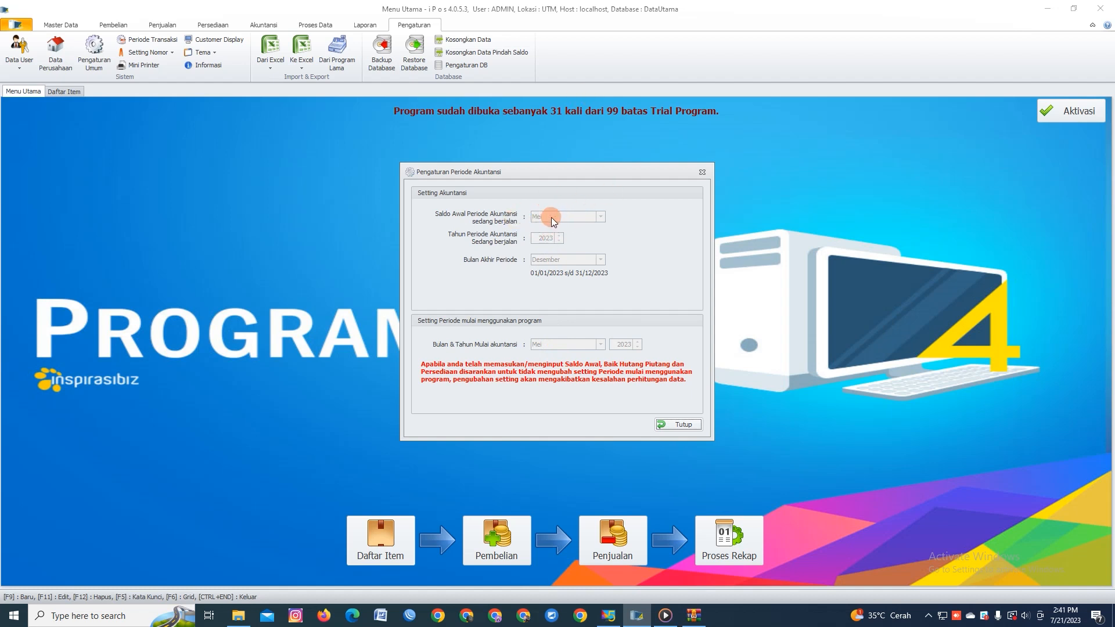
{"action": "left_click", "coordinate": [688, 422]}
{"action": "left_click", "coordinate": [328, 29]}
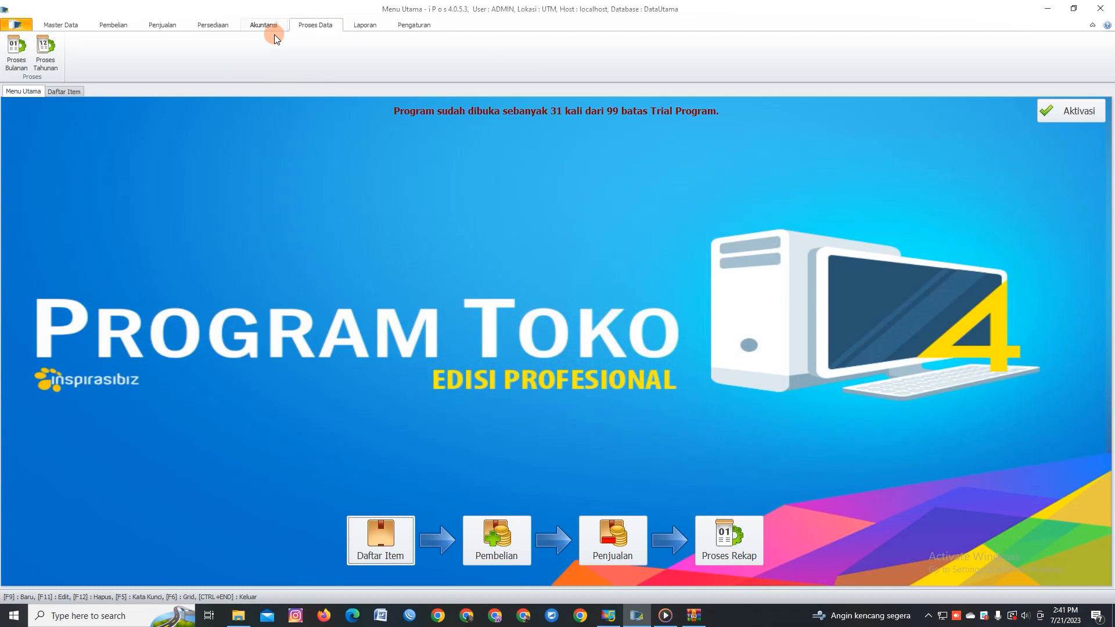
{"action": "left_click", "coordinate": [19, 67]}
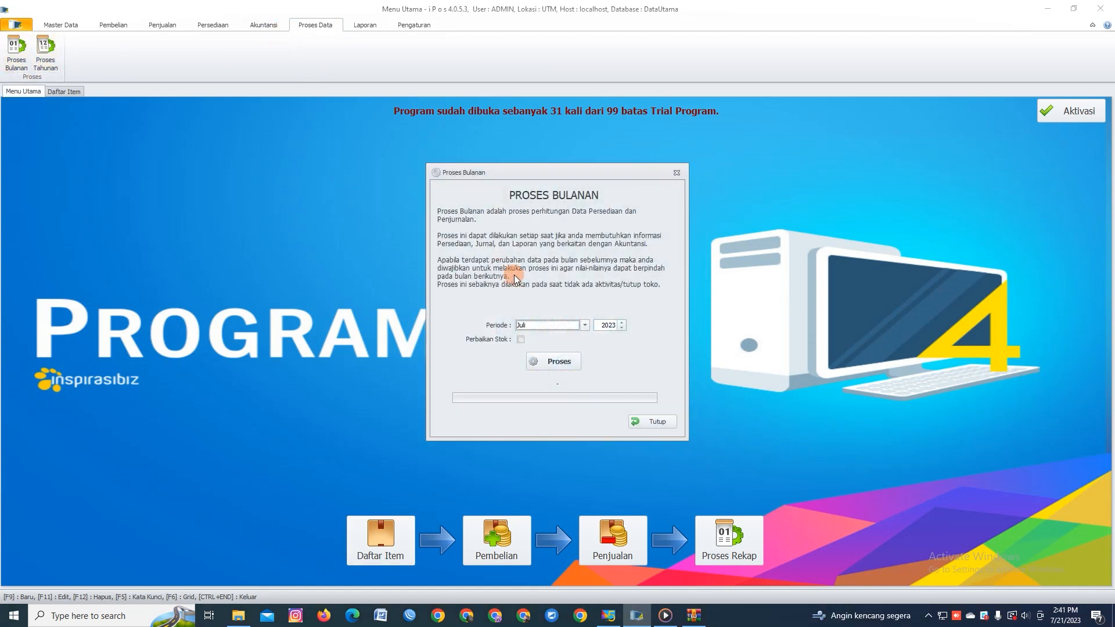
{"action": "left_click", "coordinate": [586, 327]}
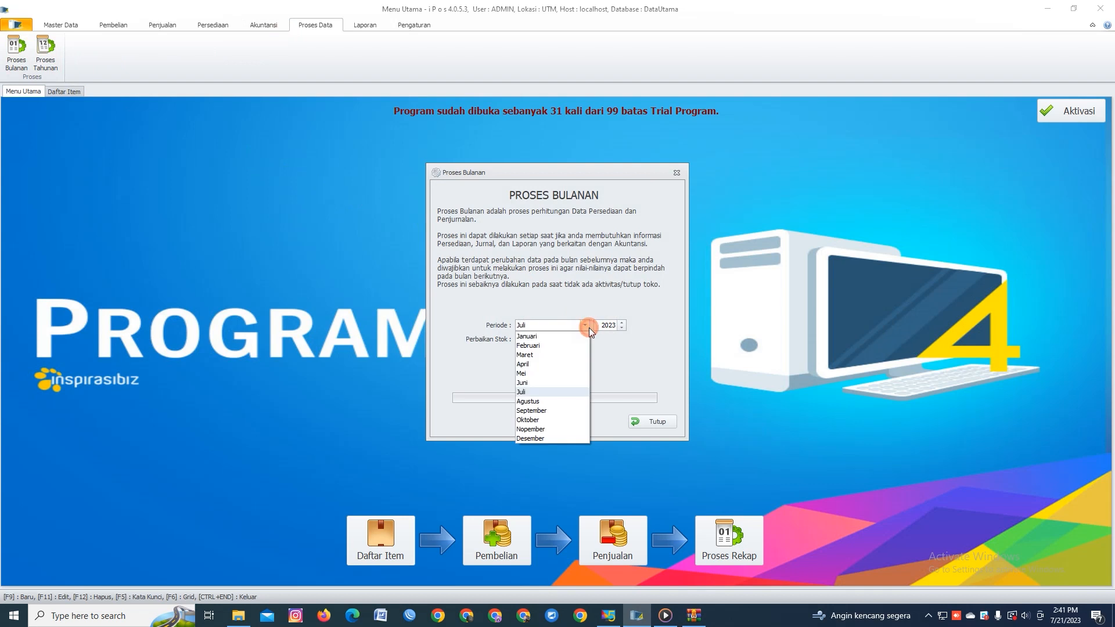
{"action": "left_click", "coordinate": [548, 374]}
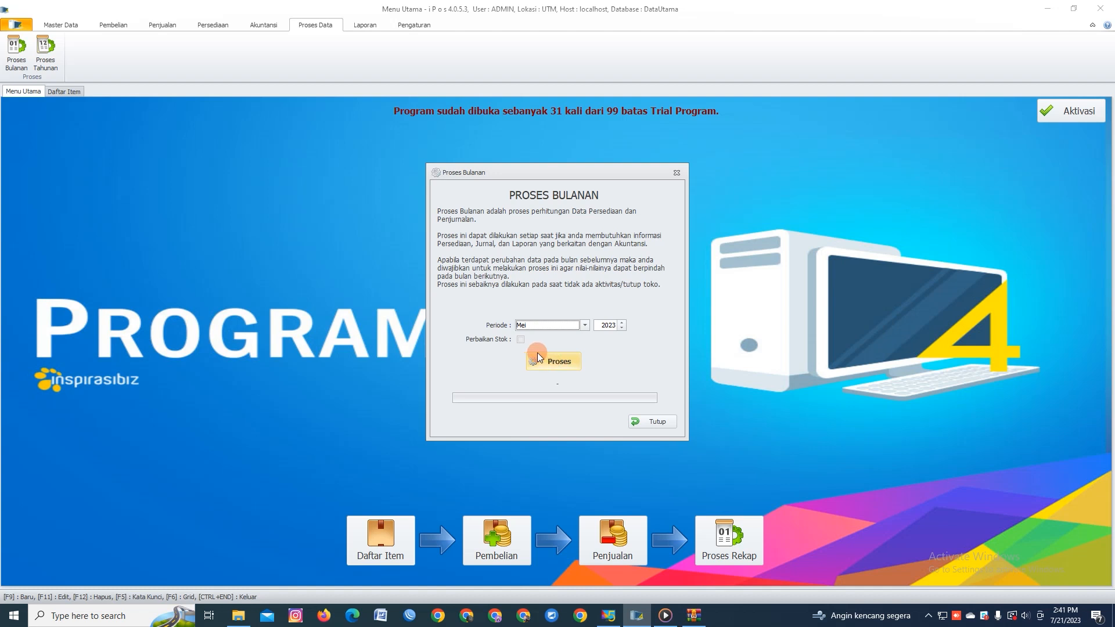
{"action": "left_click", "coordinate": [520, 342]}
{"action": "left_click", "coordinate": [656, 421]}
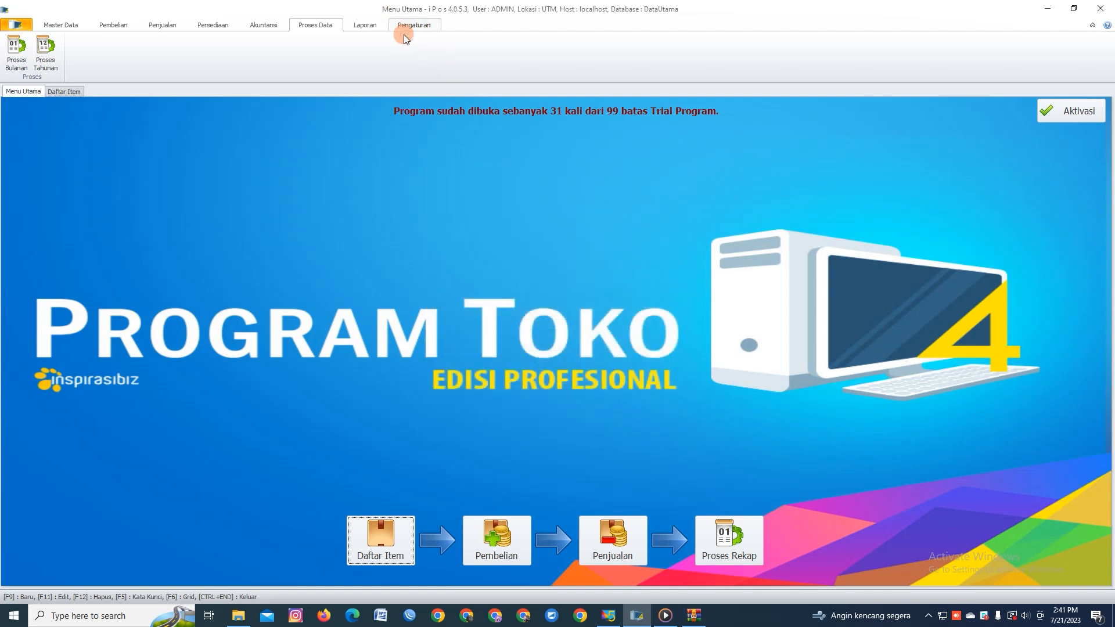
- Set the sales stock check in Pengaturan Umum to "Stok Habis tidak bisa Jual" and save the settings
{"action": "left_click", "coordinate": [405, 26]}
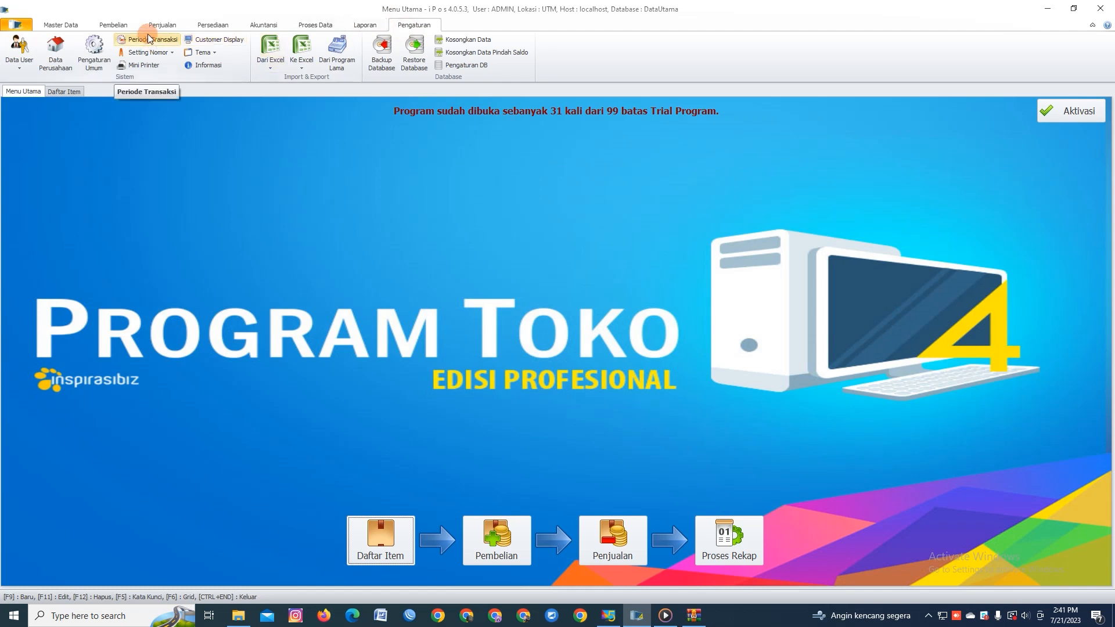
{"action": "left_click", "coordinate": [102, 63]}
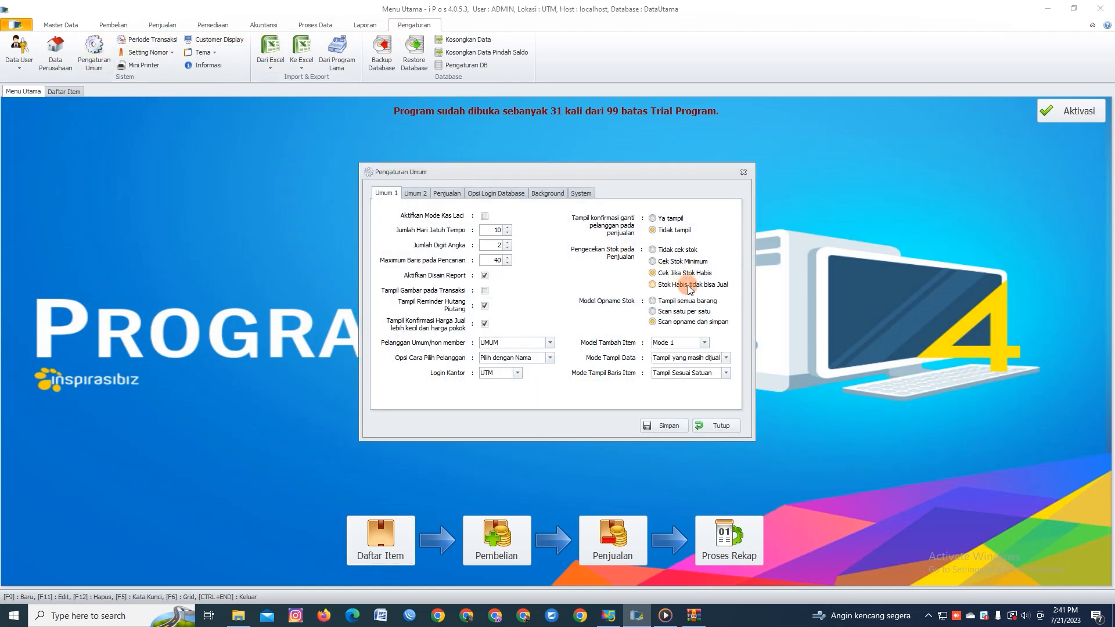
{"action": "left_click", "coordinate": [686, 286]}
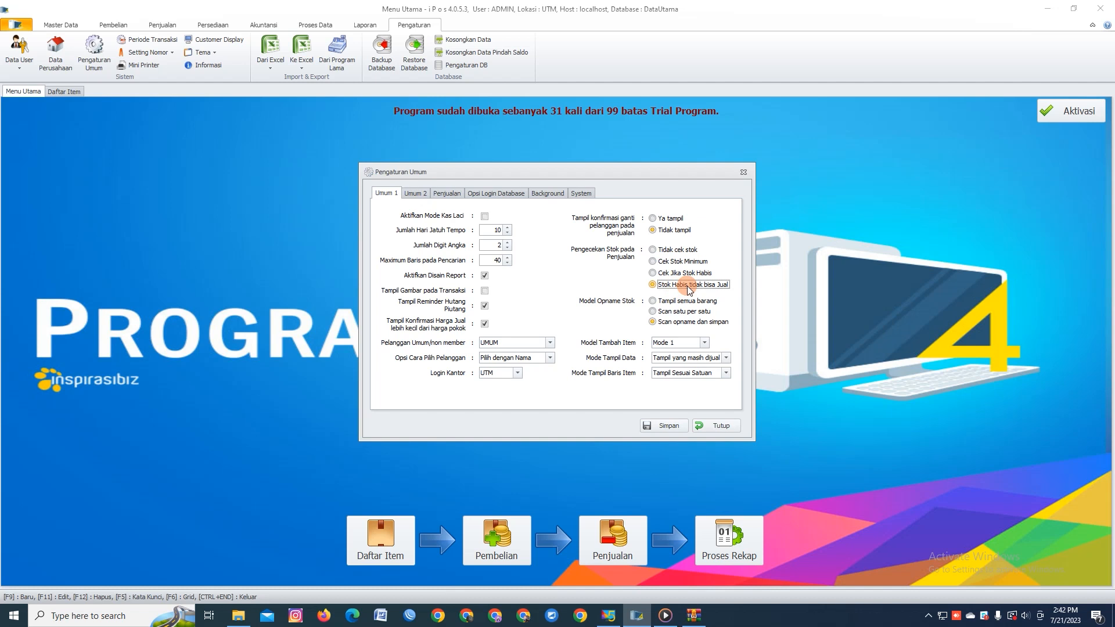
{"action": "left_click", "coordinate": [681, 431]}
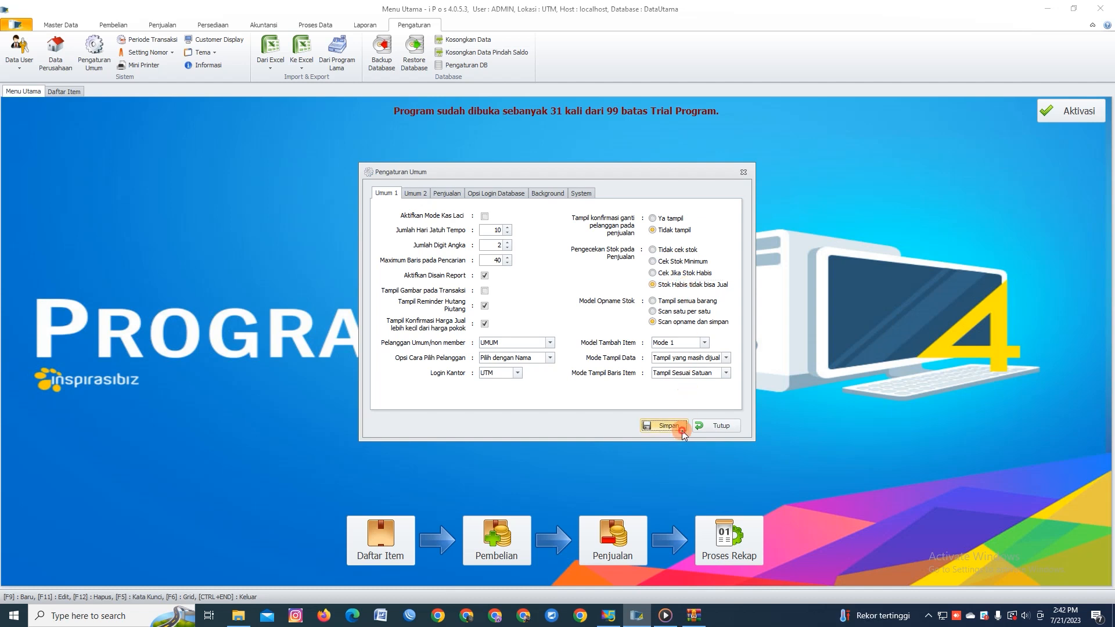
{"action": "left_click", "coordinate": [596, 346]}
{"action": "left_click", "coordinate": [713, 426]}
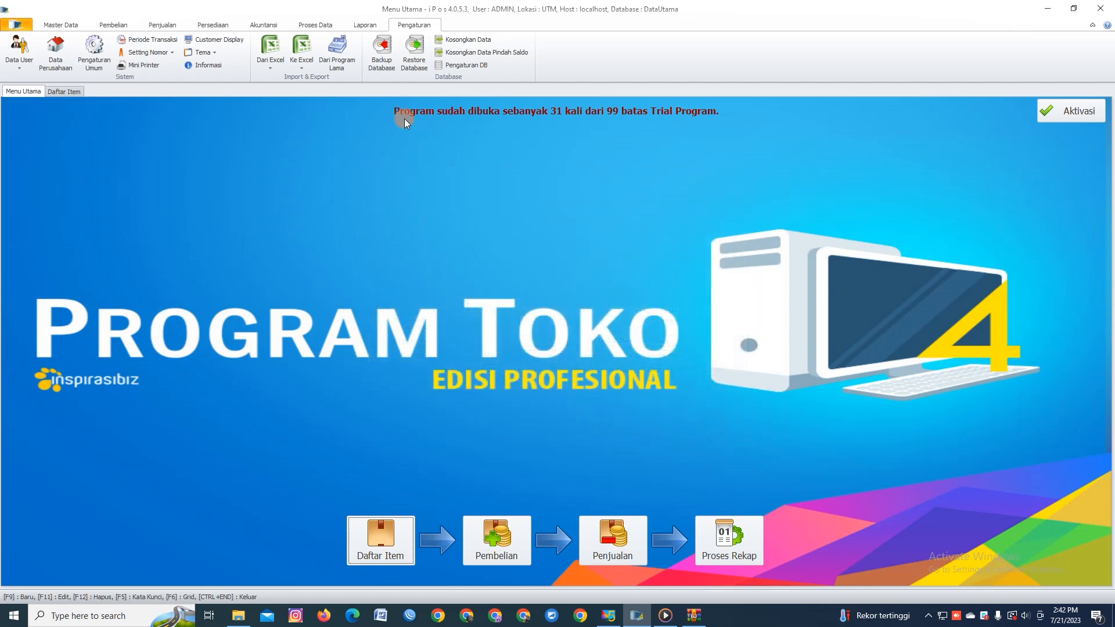
- Open the Proses Bulanan process and check its default period against the date in the Windows calendar
{"action": "left_click", "coordinate": [314, 25]}
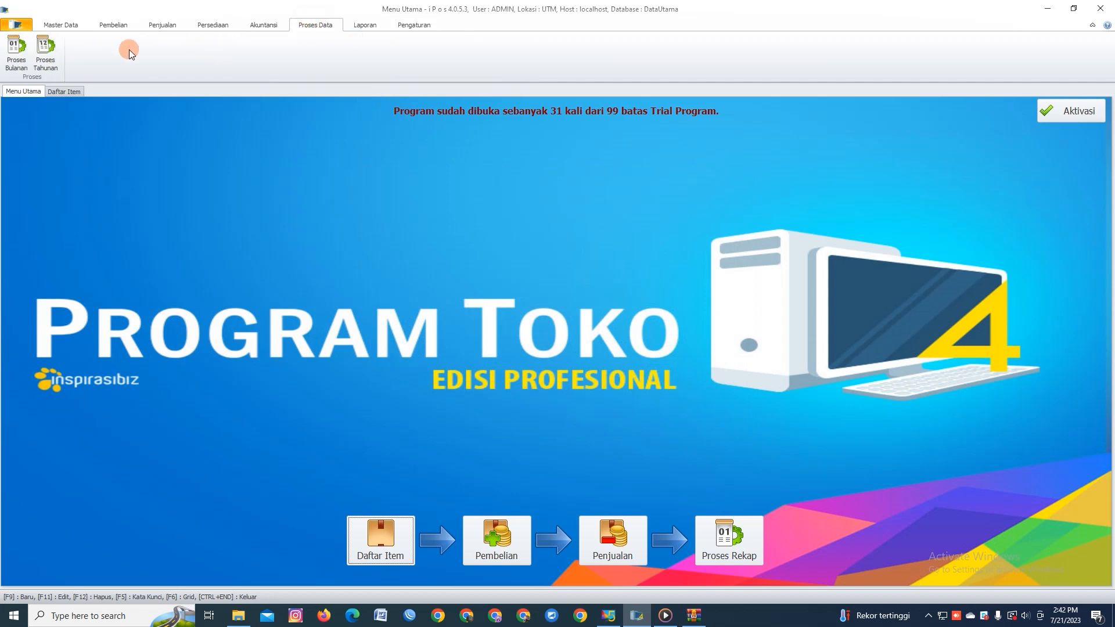
{"action": "left_click", "coordinate": [16, 51]}
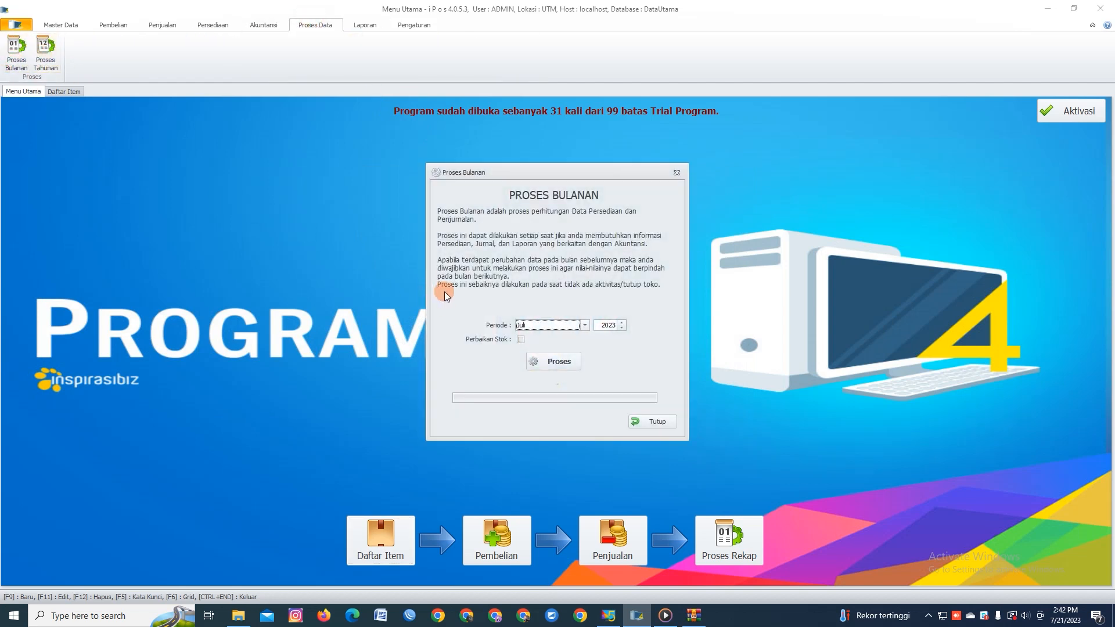
{"action": "left_click", "coordinate": [569, 328]}
{"action": "left_click", "coordinate": [567, 325]}
{"action": "left_click", "coordinate": [1065, 616]}
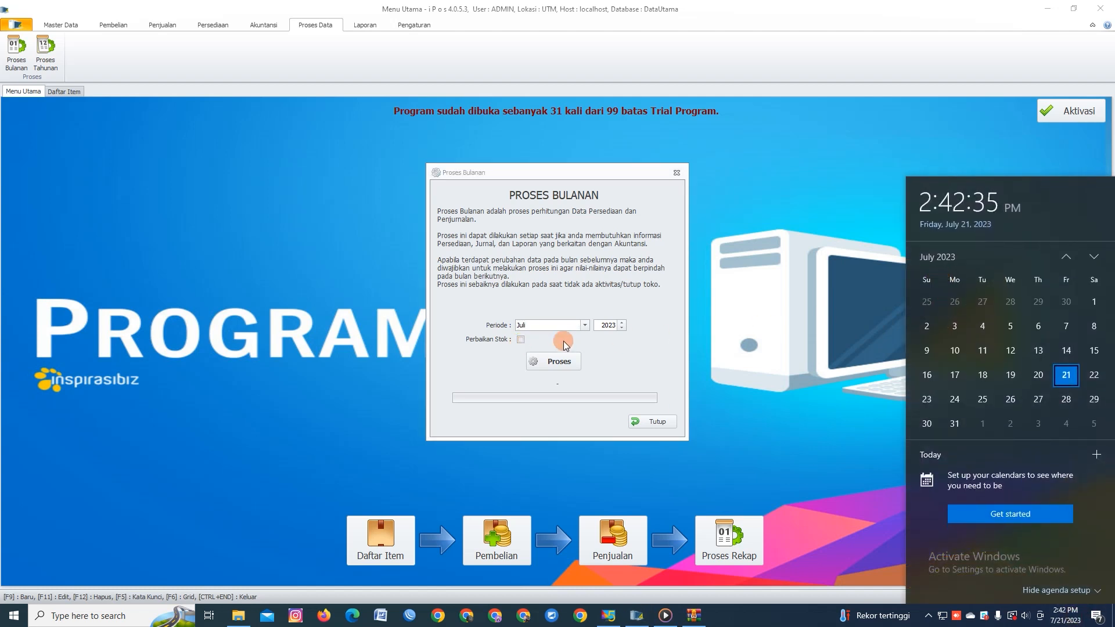
- Run the monthly process for the Mei 2023 period and confirm it
{"action": "left_click", "coordinate": [521, 339]}
{"action": "left_click", "coordinate": [562, 325]}
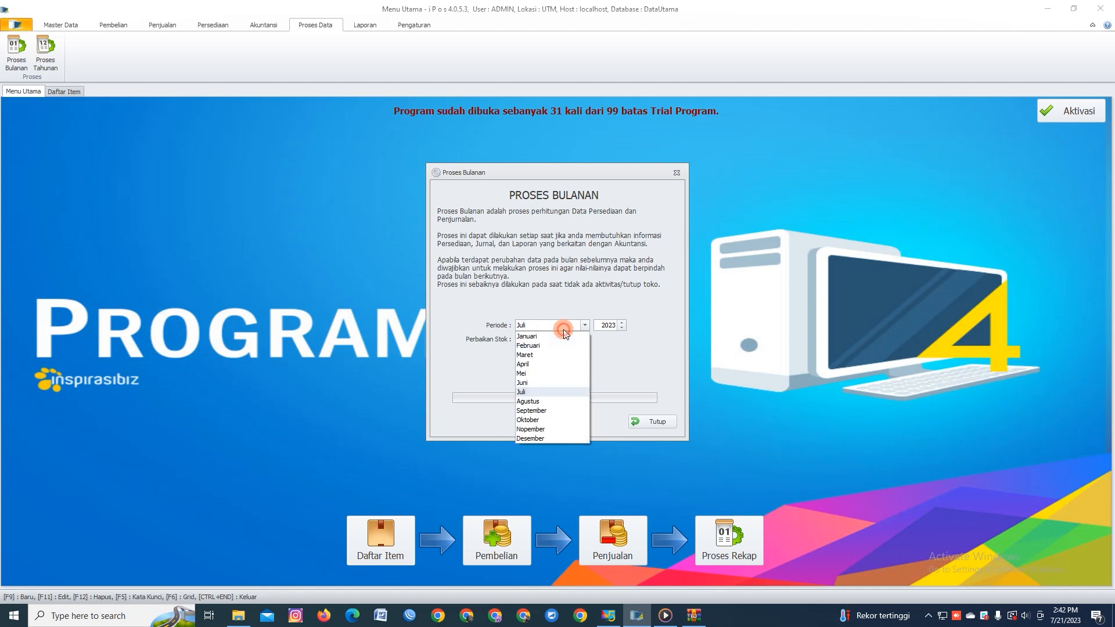
{"action": "left_click", "coordinate": [540, 373]}
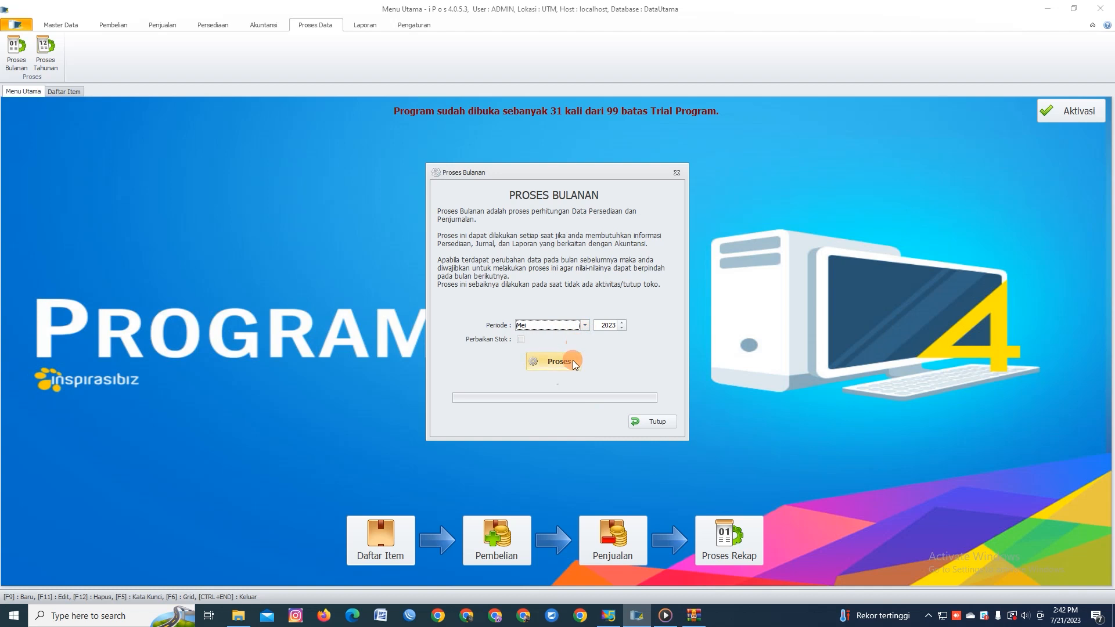
{"action": "left_click", "coordinate": [542, 361]}
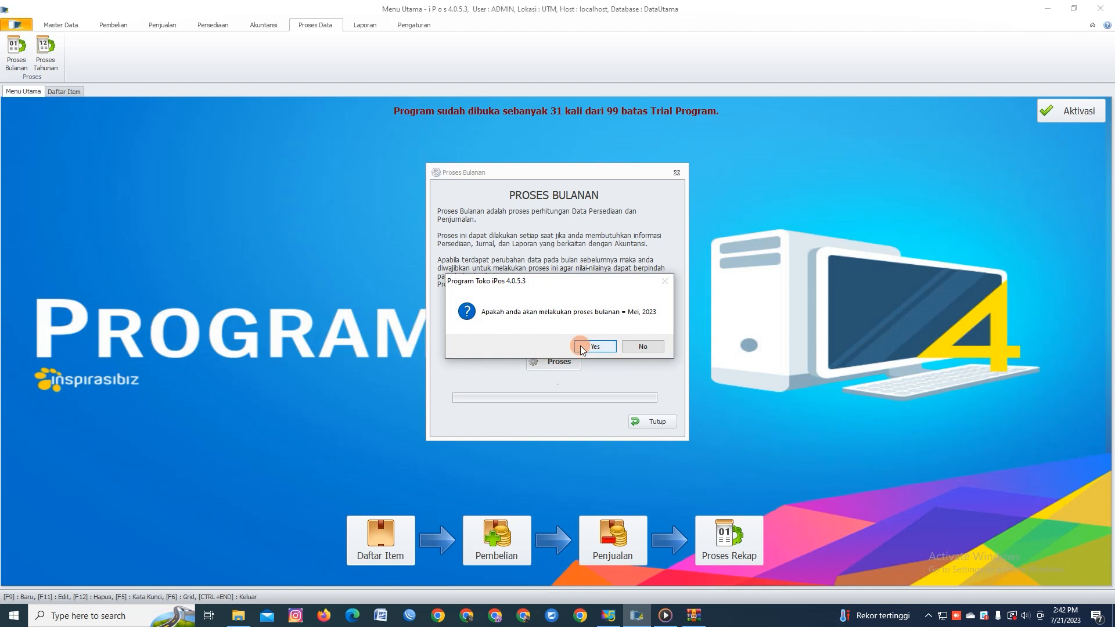
{"action": "left_click", "coordinate": [588, 346]}
{"action": "left_click", "coordinate": [581, 347]}
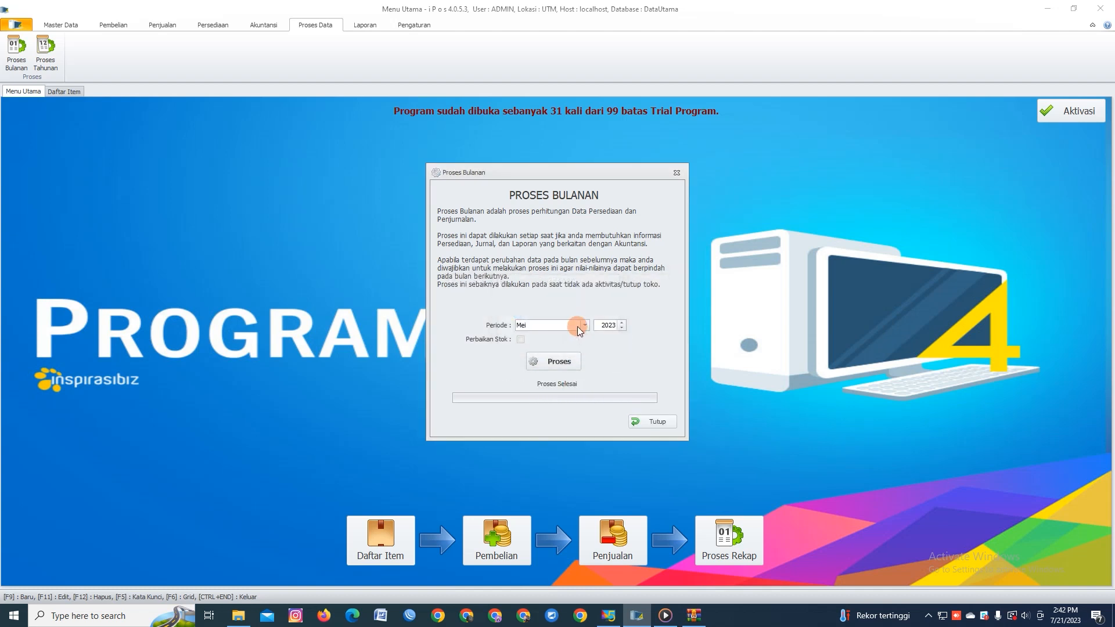
- Run the monthly process for the Juni 2023 period and confirm it
{"action": "left_click", "coordinate": [578, 326]}
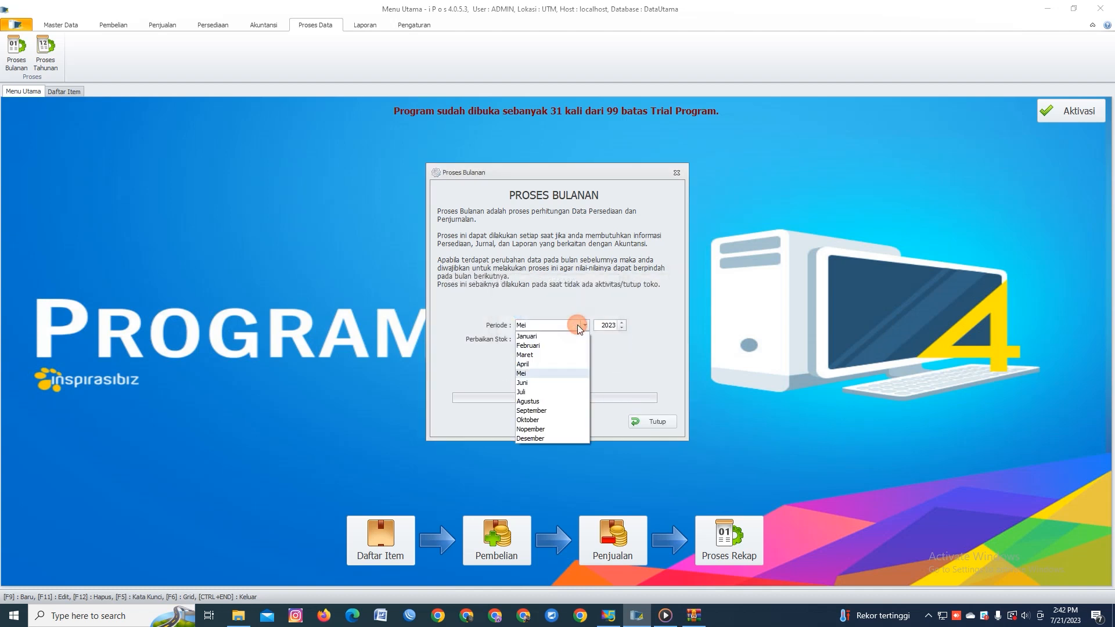
{"action": "left_click", "coordinate": [522, 382]}
{"action": "left_click", "coordinate": [550, 366]}
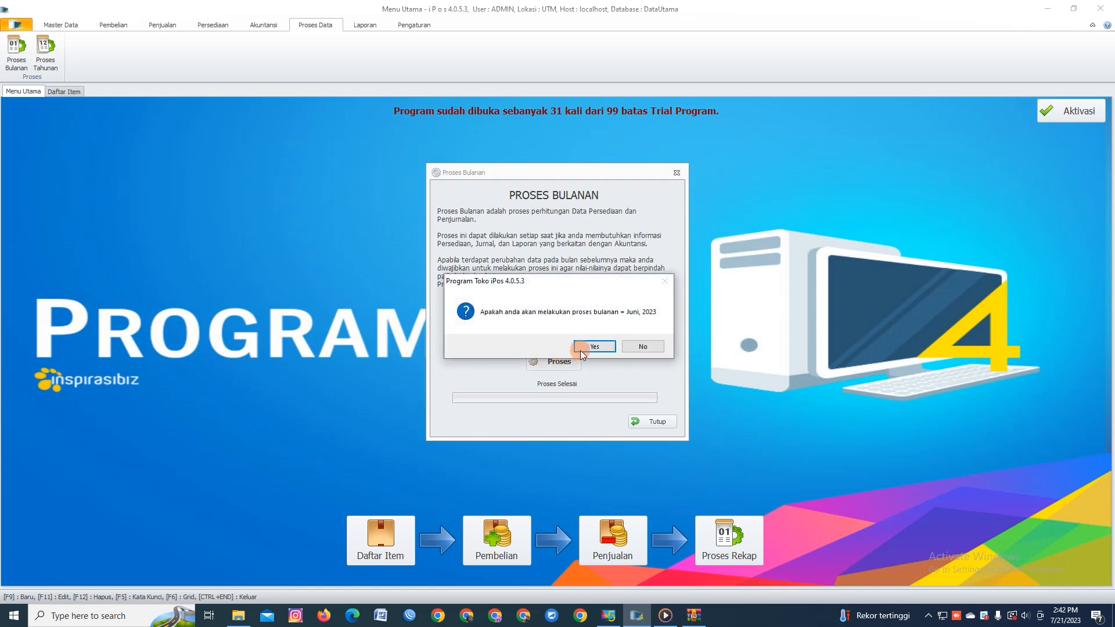
{"action": "left_click", "coordinate": [583, 347]}
{"action": "left_click", "coordinate": [579, 345]}
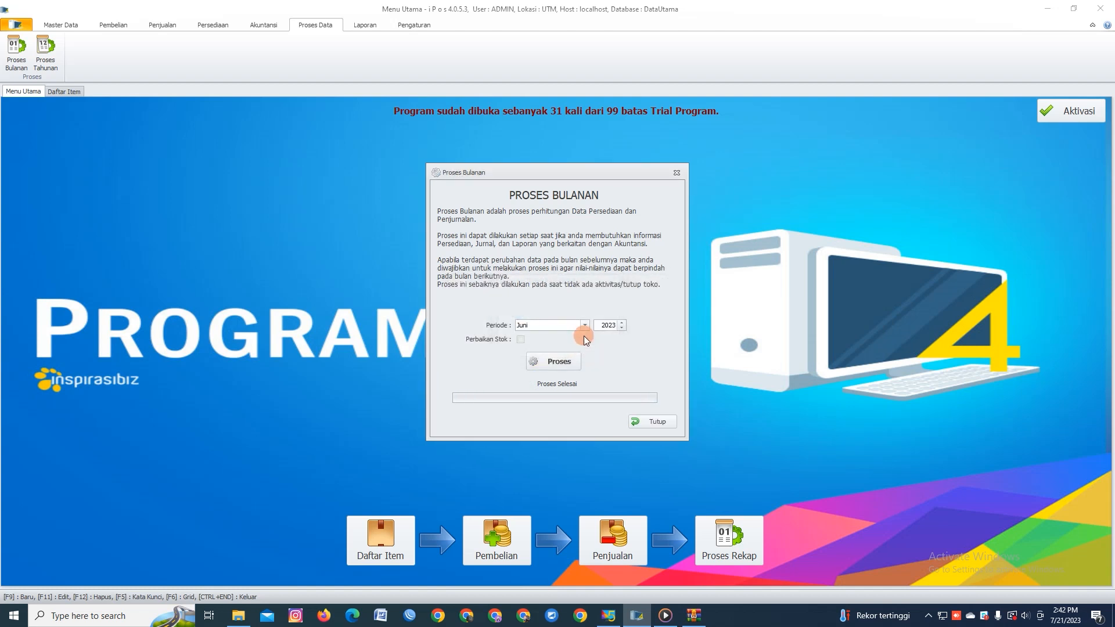
- Compare the Juli and Juni process periods with the Windows calendar, then close Proses Bulanan
{"action": "left_click", "coordinate": [583, 325]}
{"action": "left_click", "coordinate": [556, 391]}
{"action": "left_click", "coordinate": [555, 326]}
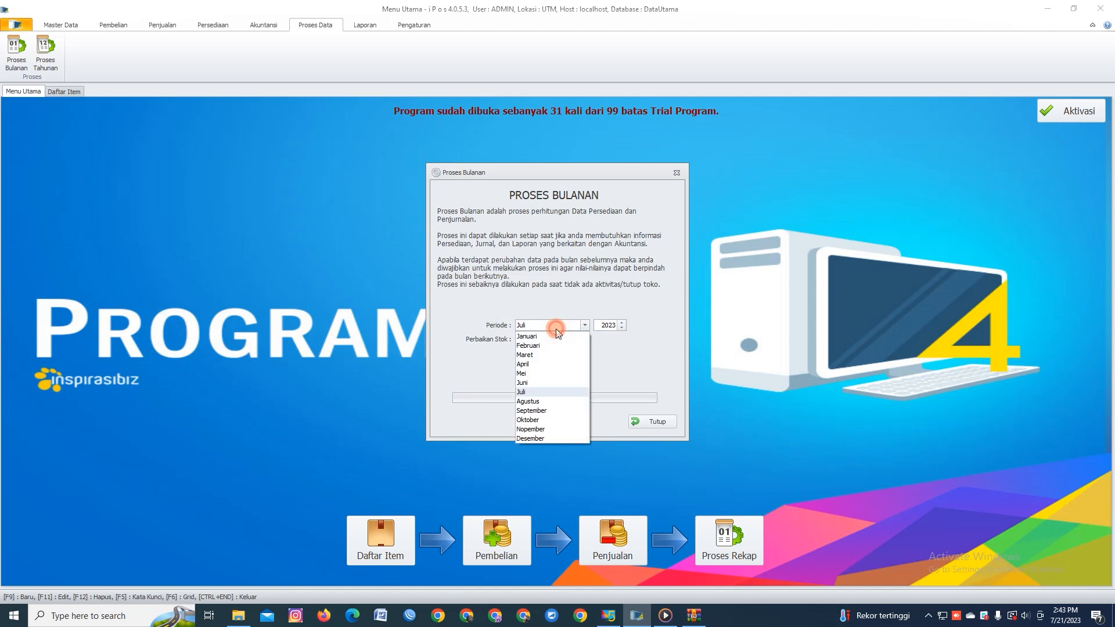
{"action": "left_click", "coordinate": [544, 384]}
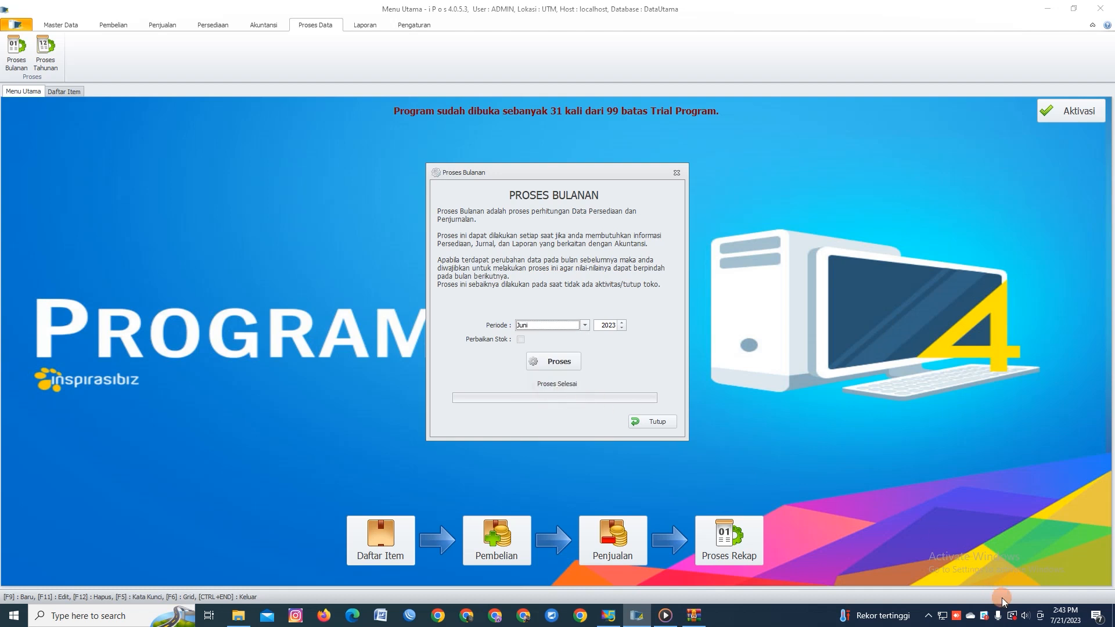
{"action": "left_click", "coordinate": [1065, 615]}
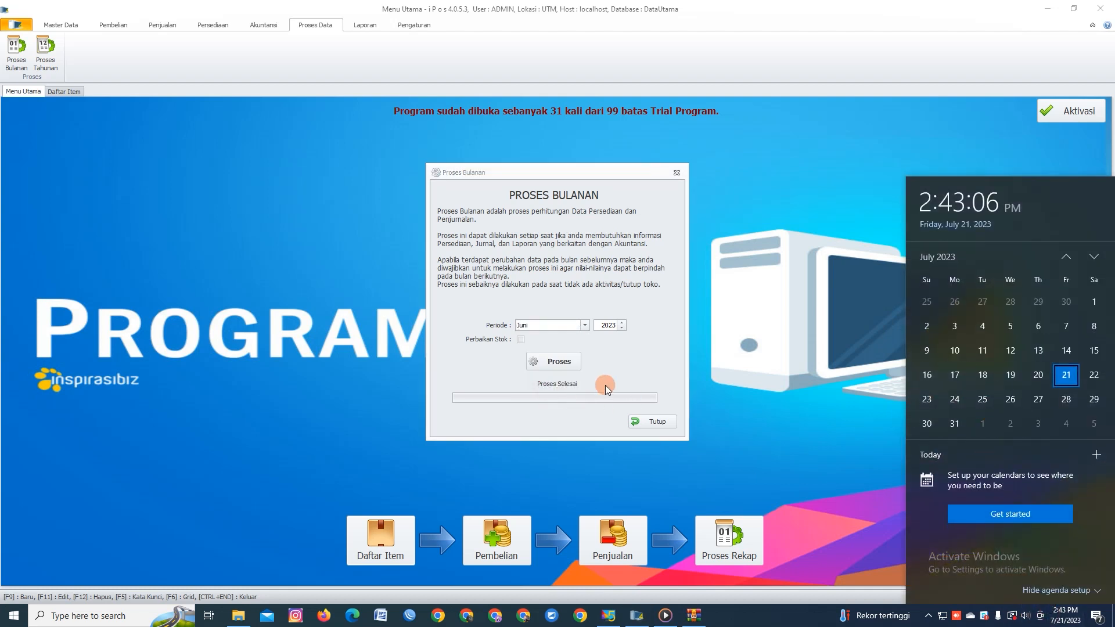
{"action": "left_click", "coordinate": [643, 423]}
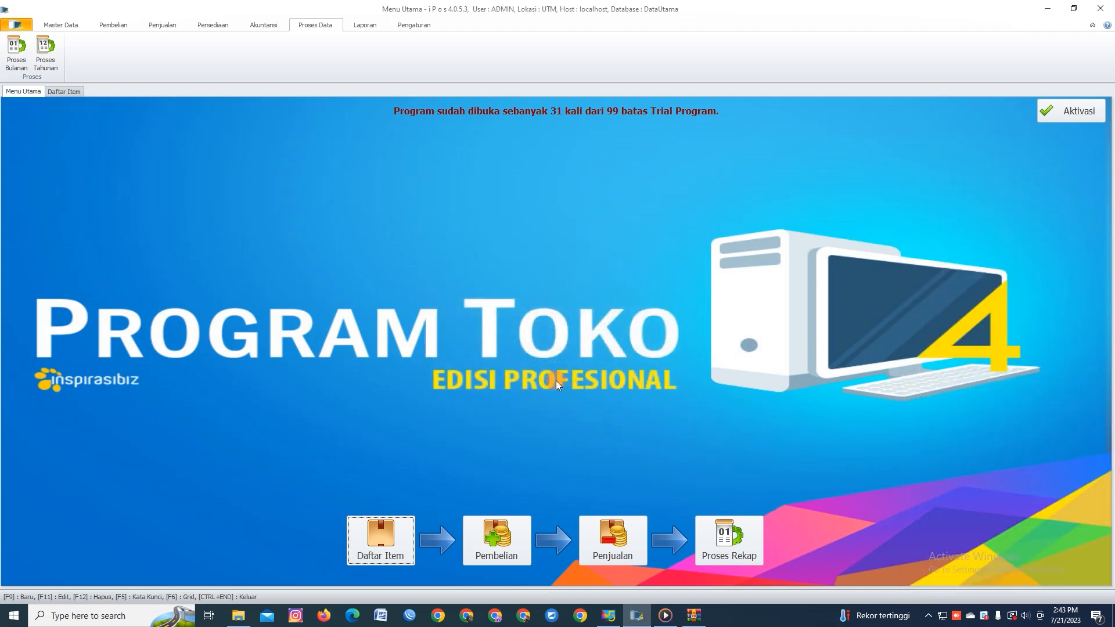
- Open the Daftar Item list, refresh it and check the stock of Mie Bawang
{"action": "left_click", "coordinate": [77, 25]}
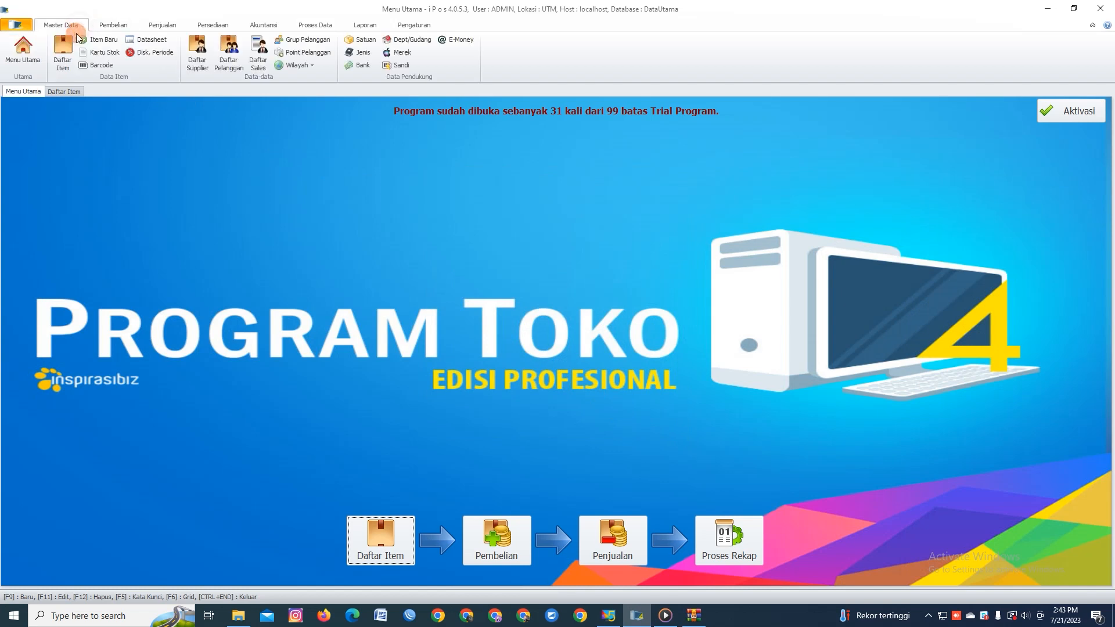
{"action": "left_click", "coordinate": [62, 53]}
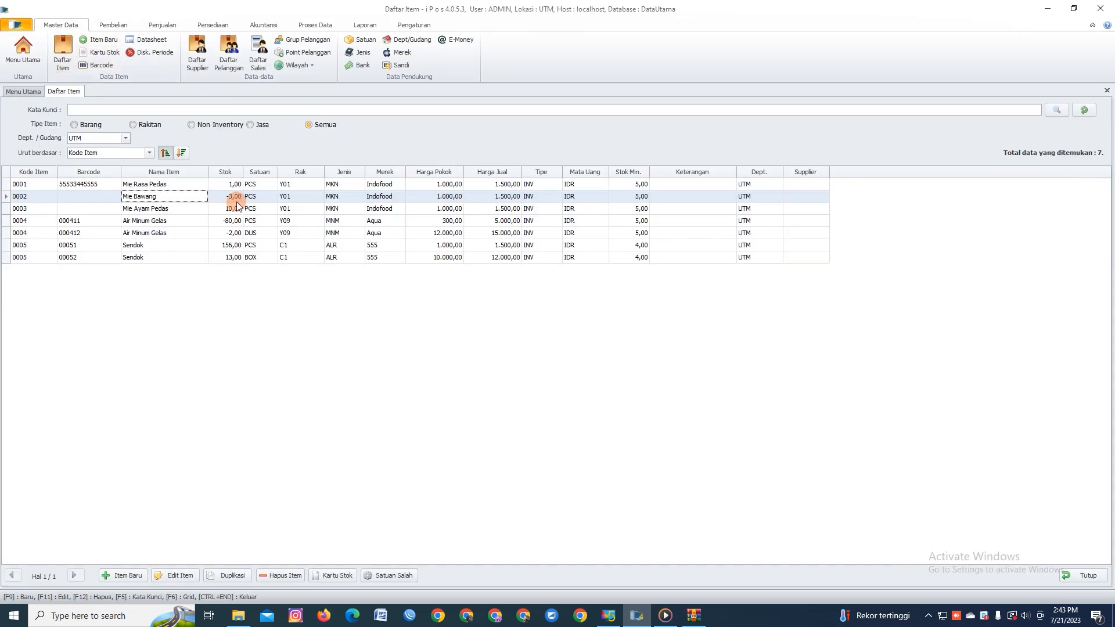
{"action": "left_click", "coordinate": [1080, 113]}
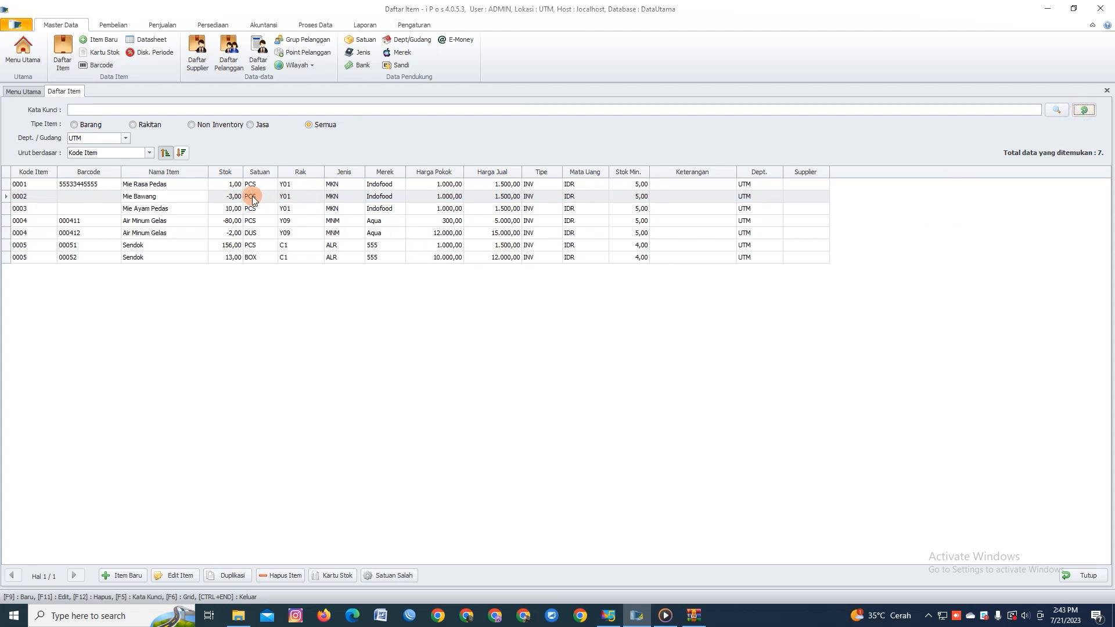
{"action": "left_click", "coordinate": [215, 208]}
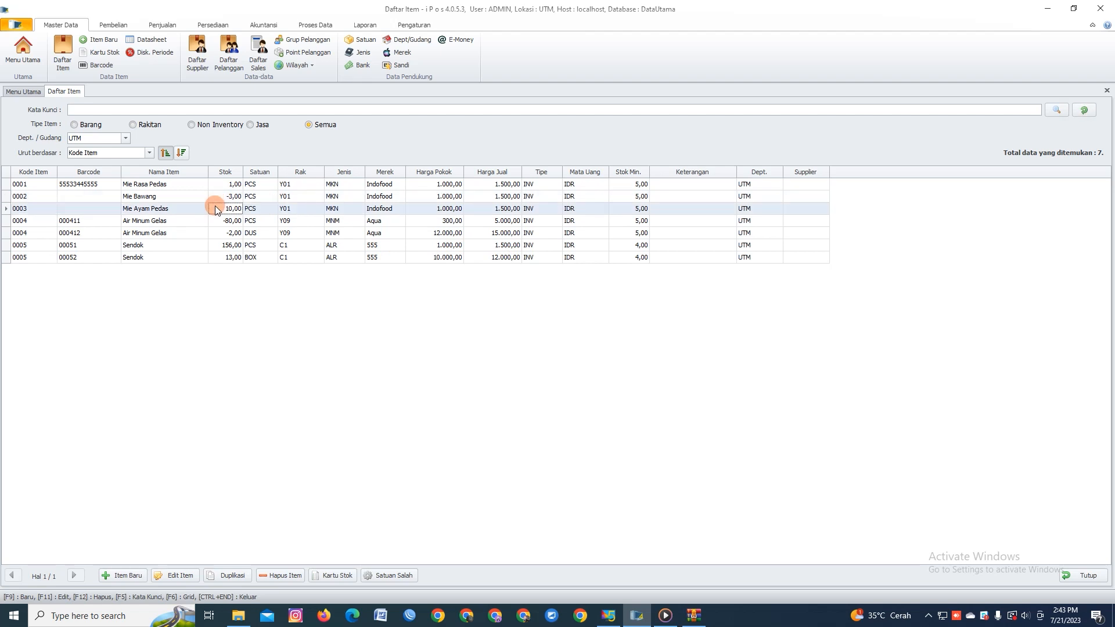
{"action": "left_click", "coordinate": [188, 196]}
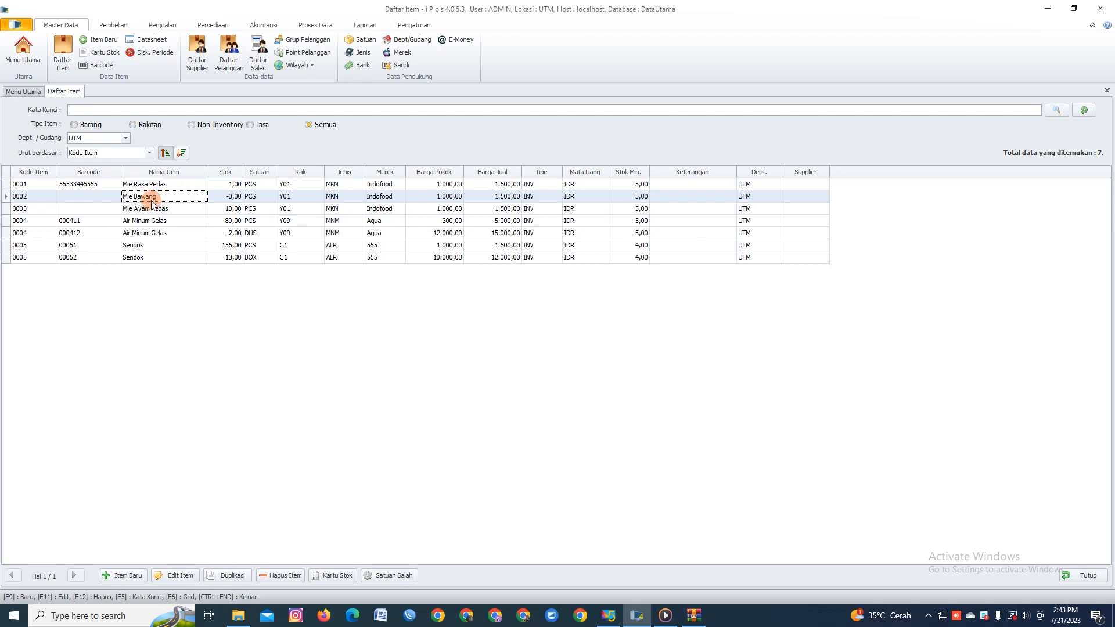
- Display the Kartu Stok of Mie Bawang for the period Selama Setahun 2023
{"action": "left_click", "coordinate": [342, 575]}
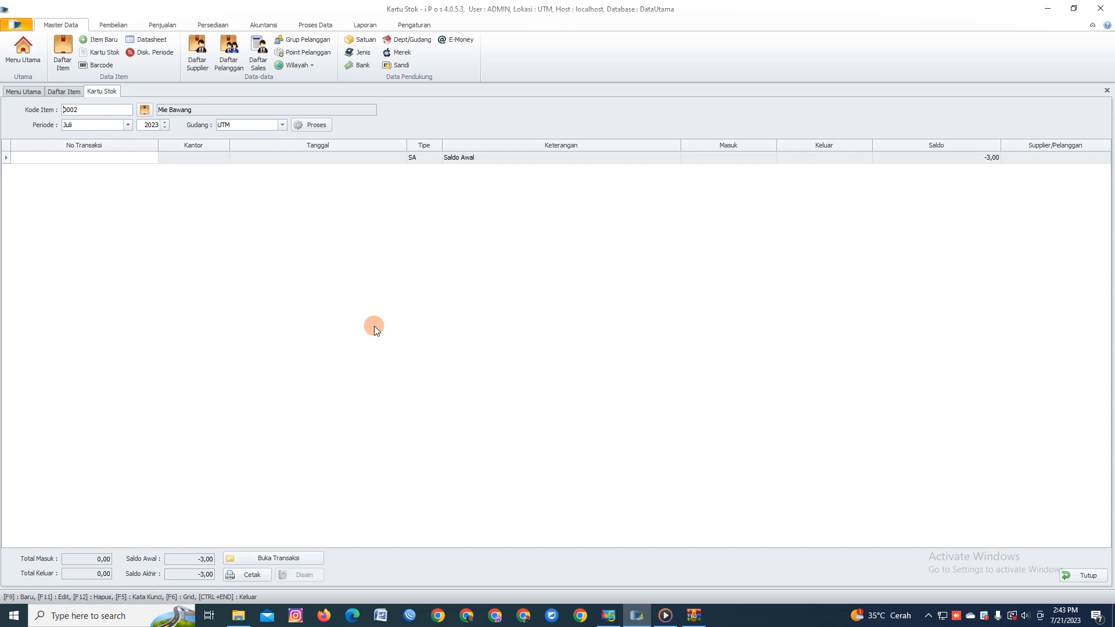
{"action": "left_click", "coordinate": [131, 124]}
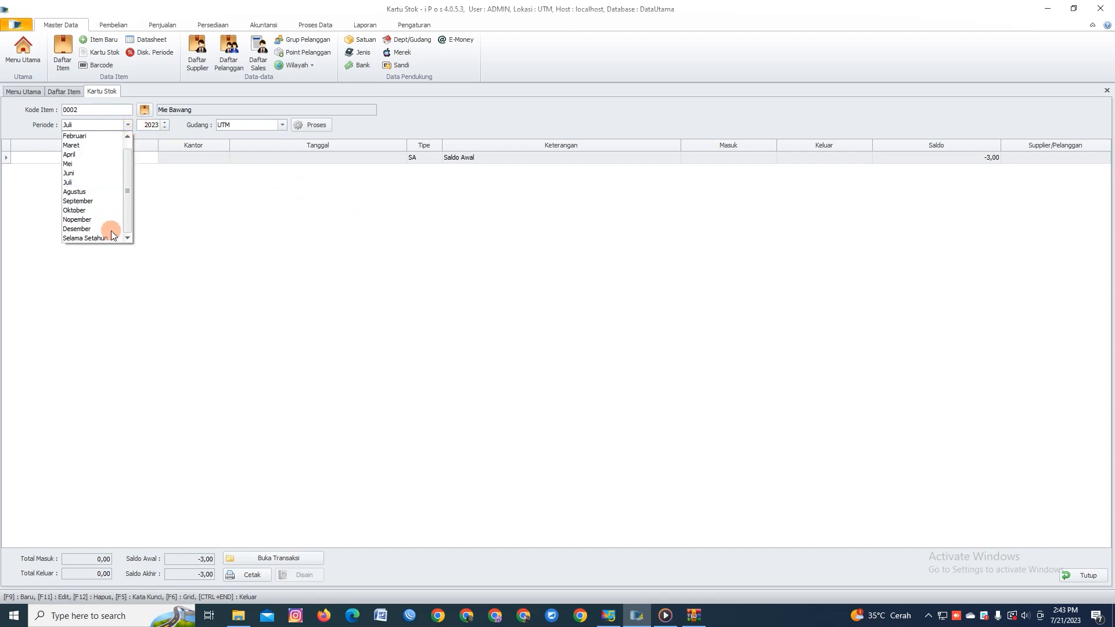
{"action": "left_click", "coordinate": [107, 239]}
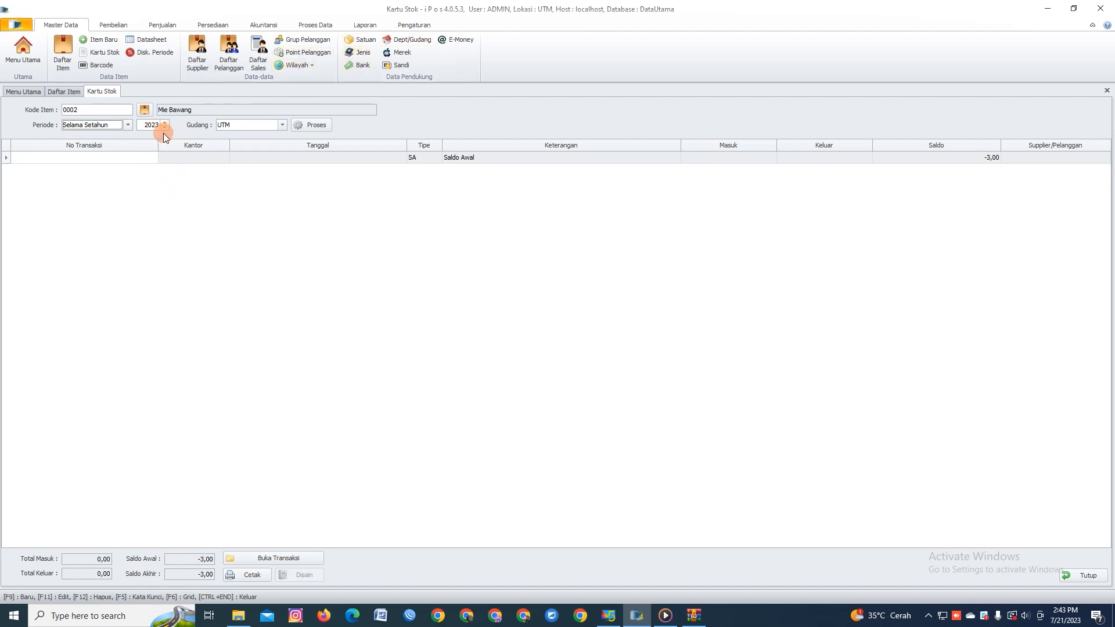
{"action": "left_click", "coordinate": [295, 130]}
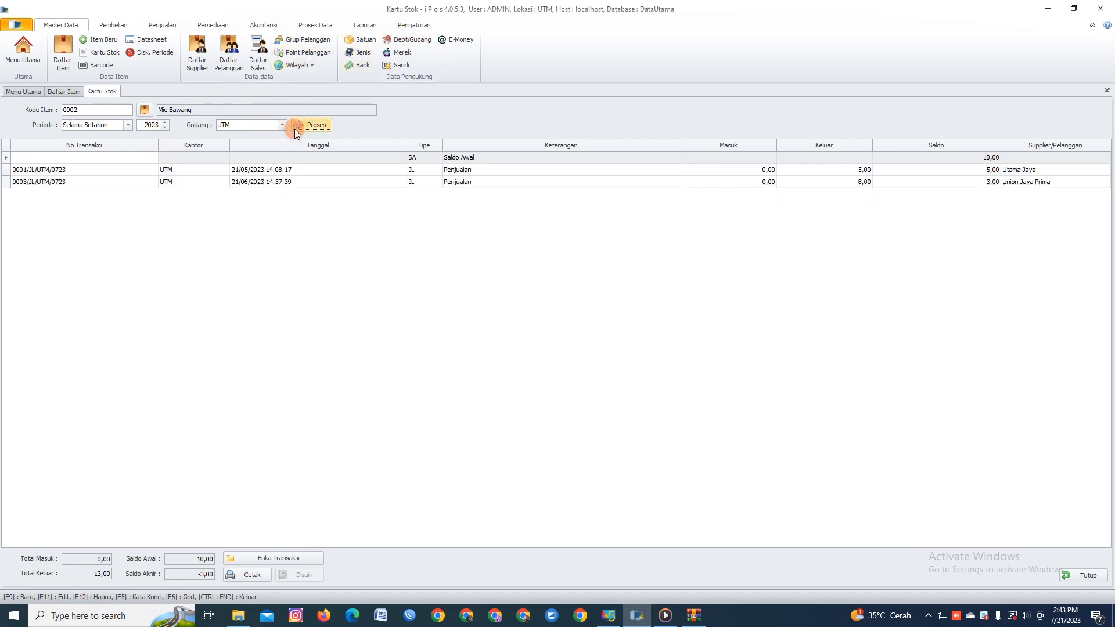
- Examine the dates, outgoing quantities and running balances of the two Mie Bawang sales in the stock card
{"action": "left_click", "coordinate": [727, 182]}
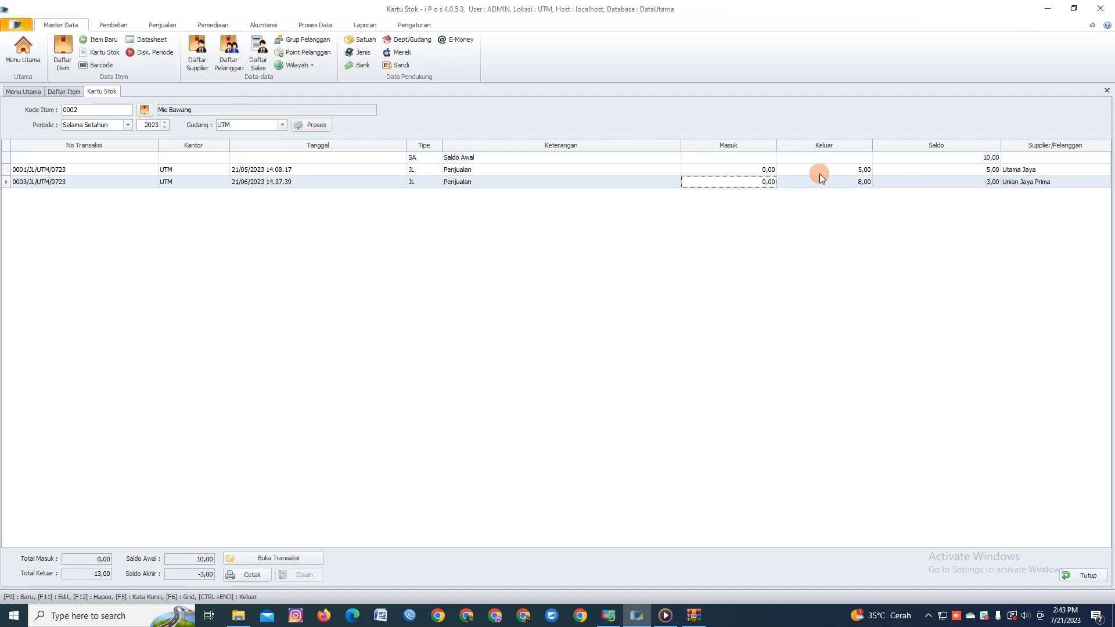
{"action": "left_click", "coordinate": [243, 185]}
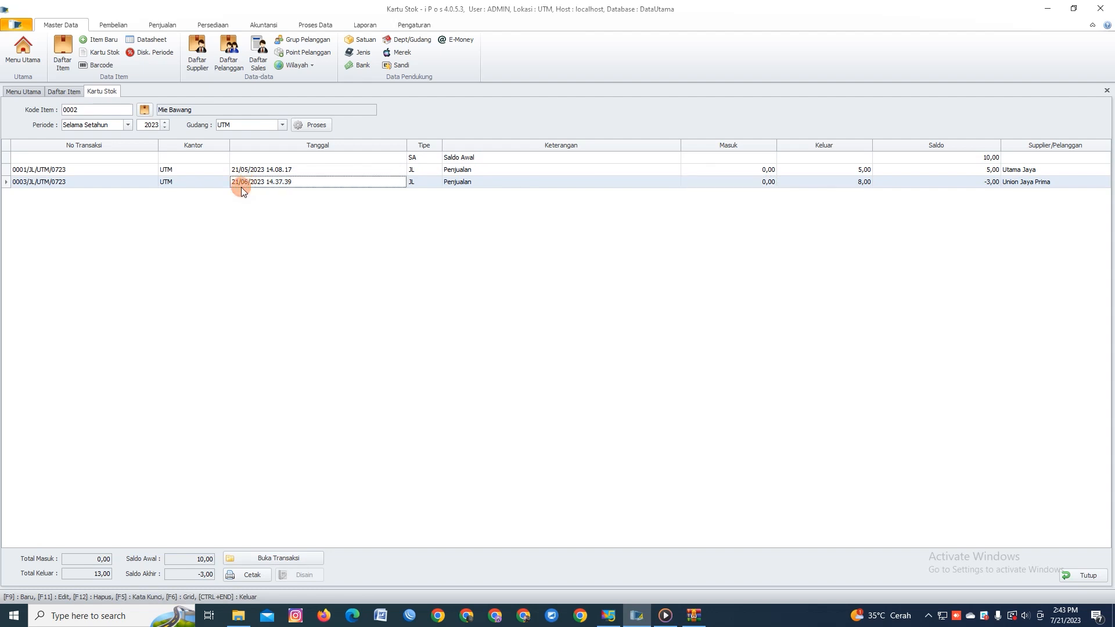
{"action": "left_click", "coordinate": [984, 171]}
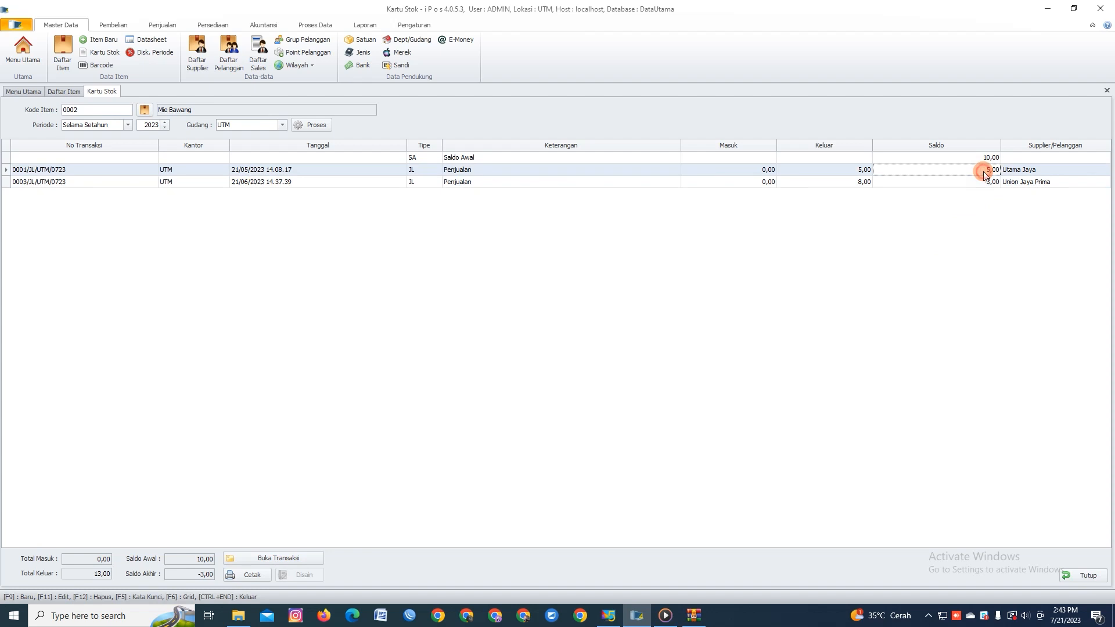
{"action": "left_click", "coordinate": [863, 184]}
{"action": "left_click", "coordinate": [937, 184]}
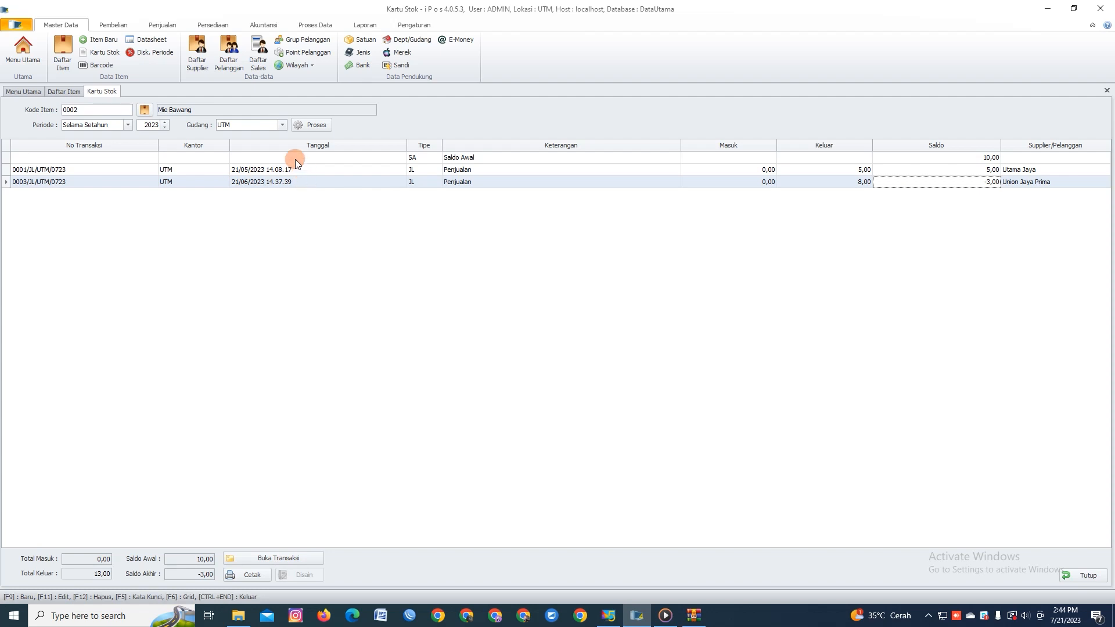
- Create a purchase dated 20/06/2023 for 5 PCS of item 0002, Mie Bawang
{"action": "left_click", "coordinate": [111, 25]}
{"action": "left_click", "coordinate": [68, 61]}
{"action": "left_click", "coordinate": [53, 122]}
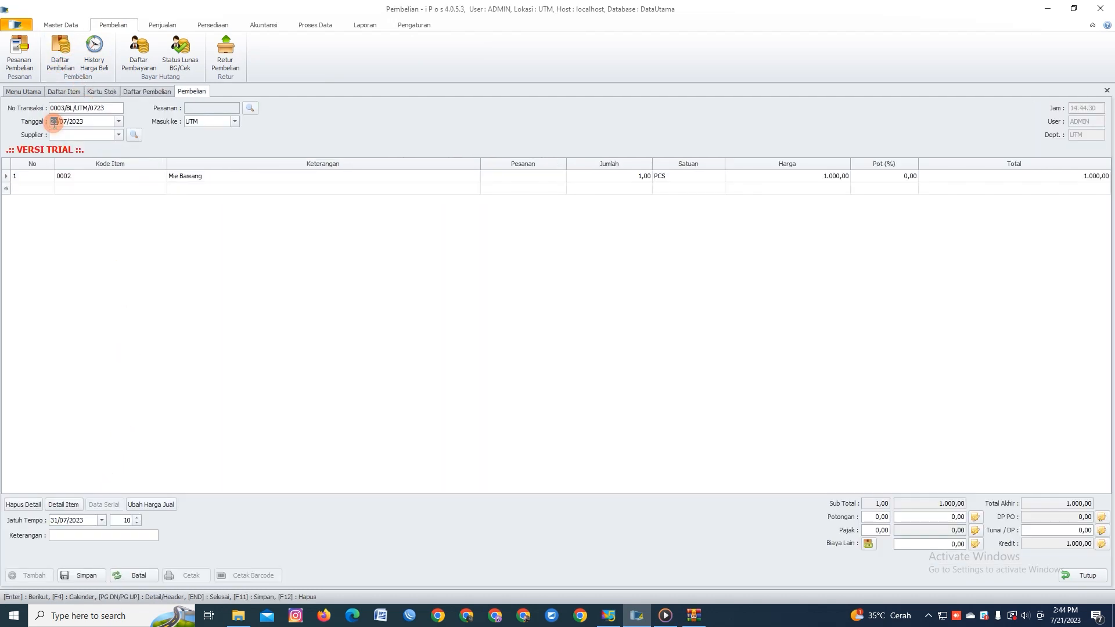
{"action": "left_click", "coordinate": [63, 122]}
{"action": "left_click", "coordinate": [350, 299]}
{"action": "left_click", "coordinate": [636, 175]}
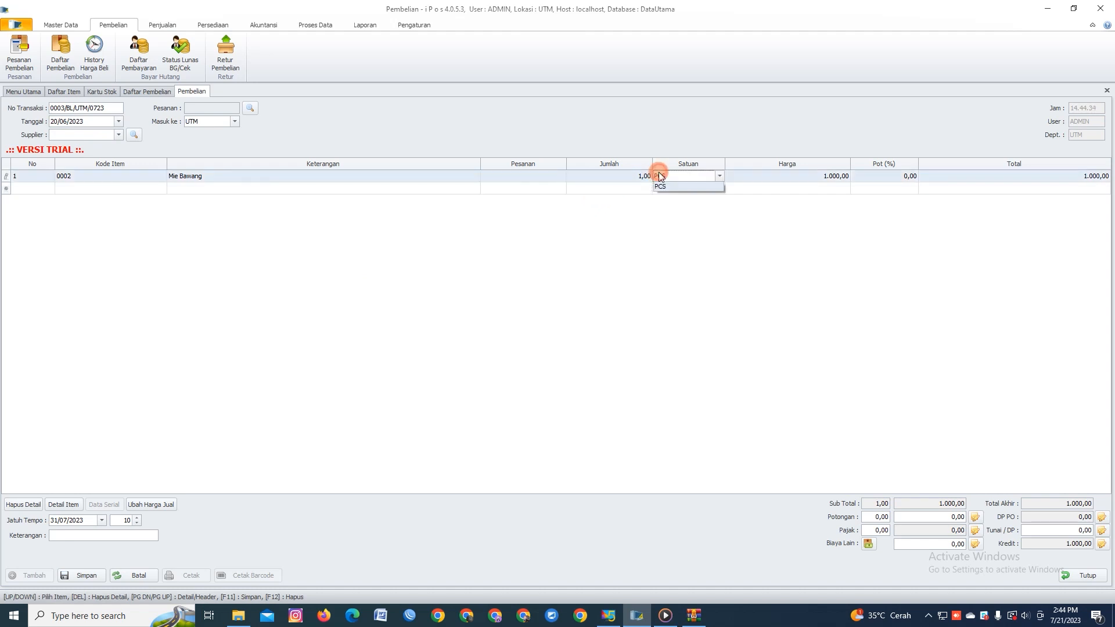
{"action": "type", "text": "5"}
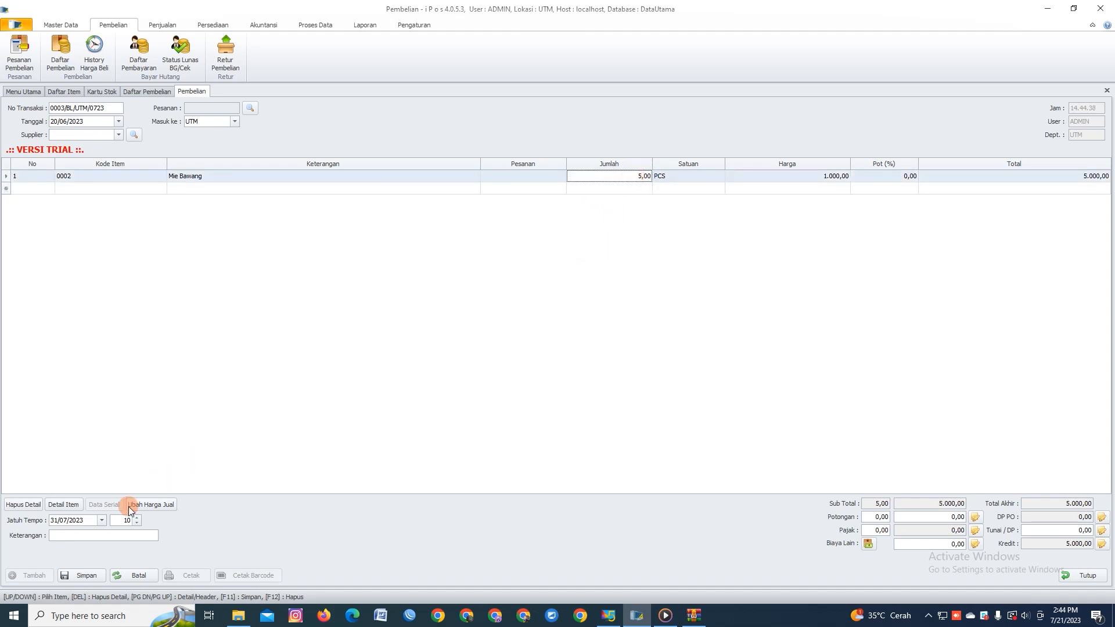
- Set the purchase's supplier to PRIMA and save the transaction
{"action": "left_click", "coordinate": [87, 575]}
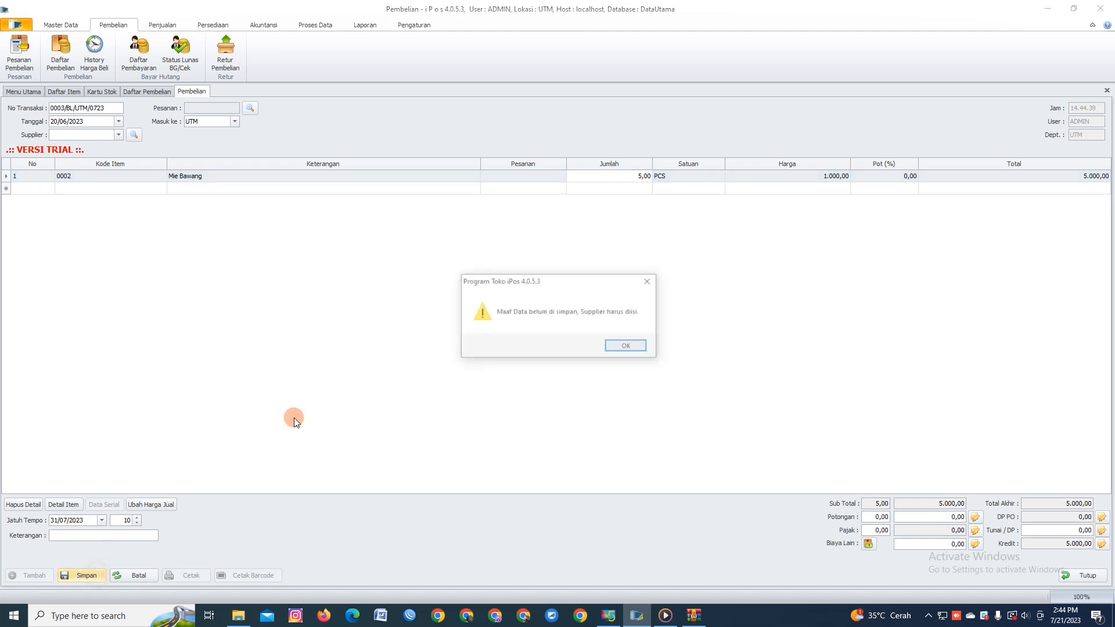
{"action": "left_click", "coordinate": [626, 346]}
{"action": "left_click", "coordinate": [118, 134]}
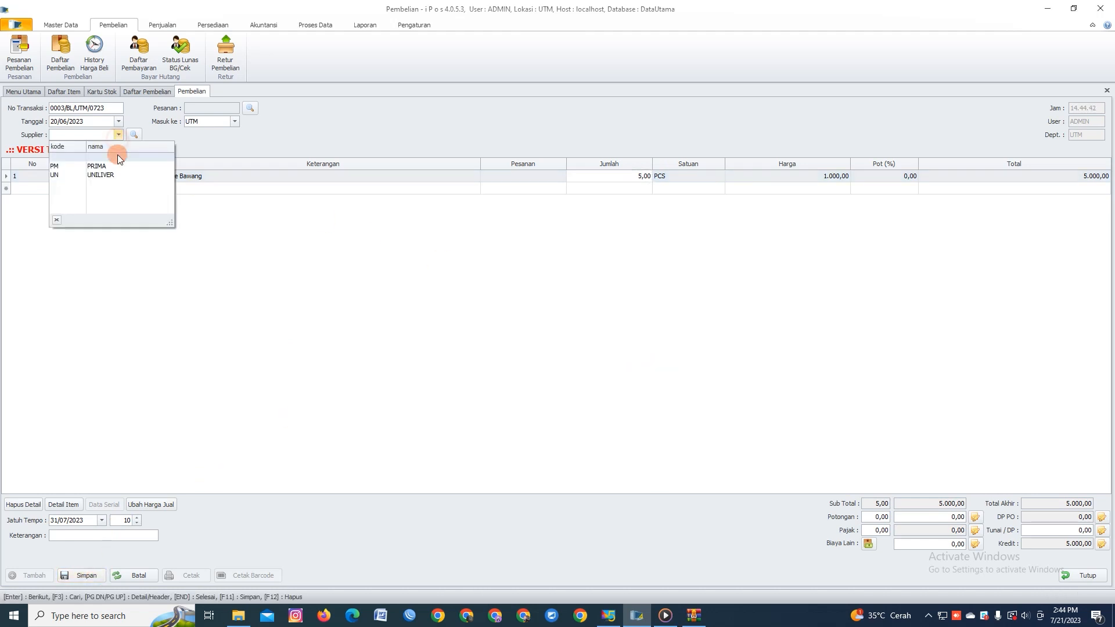
{"action": "left_click", "coordinate": [114, 171]}
{"action": "left_click", "coordinate": [100, 573]}
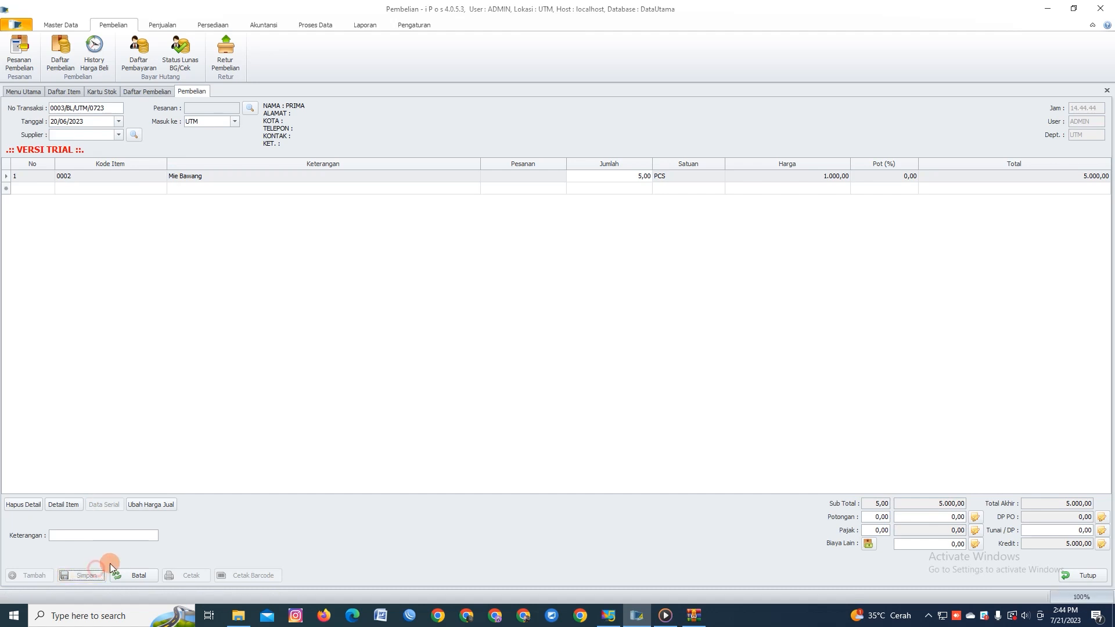
{"action": "left_click", "coordinate": [637, 347]}
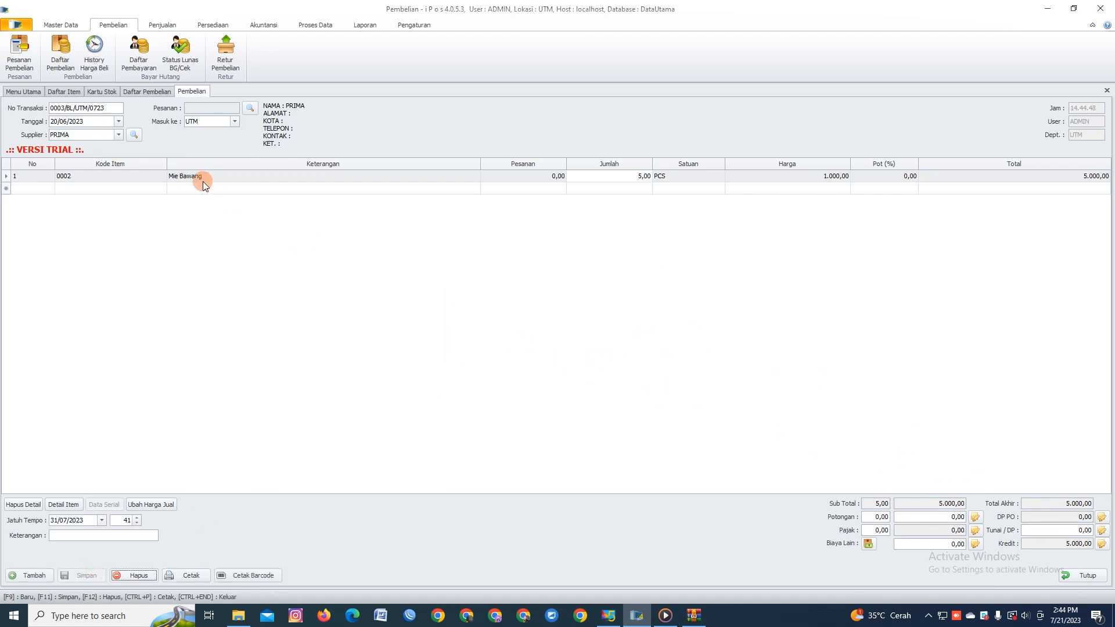
- Reprocess the Mie Bawang stock card and check the balance after the last sale
{"action": "left_click", "coordinate": [96, 94]}
{"action": "left_click", "coordinate": [312, 127]}
{"action": "left_click", "coordinate": [987, 196]}
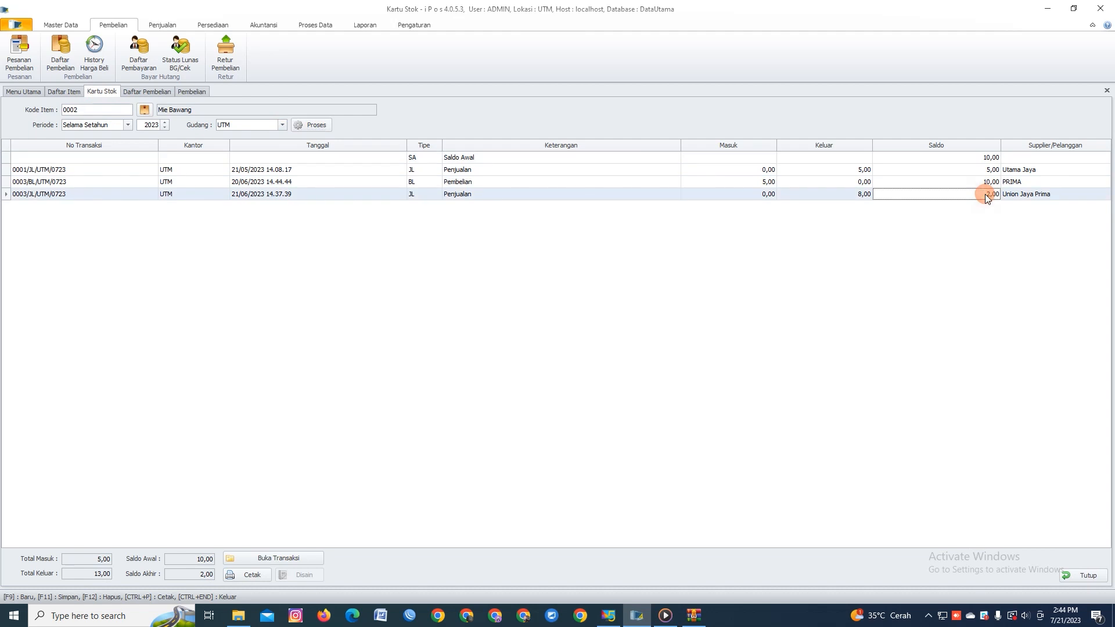
- Compare the incoming quantity and balance of the Mie Bawang purchase with the balance after the last sale in the stock card
{"action": "left_click", "coordinate": [988, 183]}
{"action": "left_click", "coordinate": [991, 199]}
{"action": "left_click", "coordinate": [796, 184]}
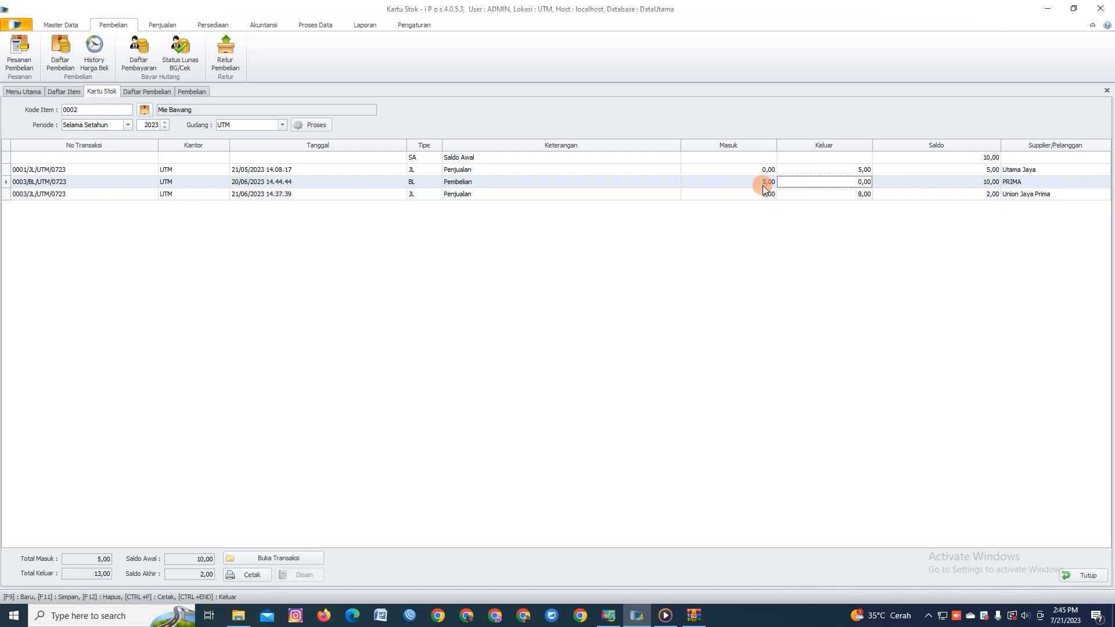
{"action": "left_click", "coordinate": [765, 182]}
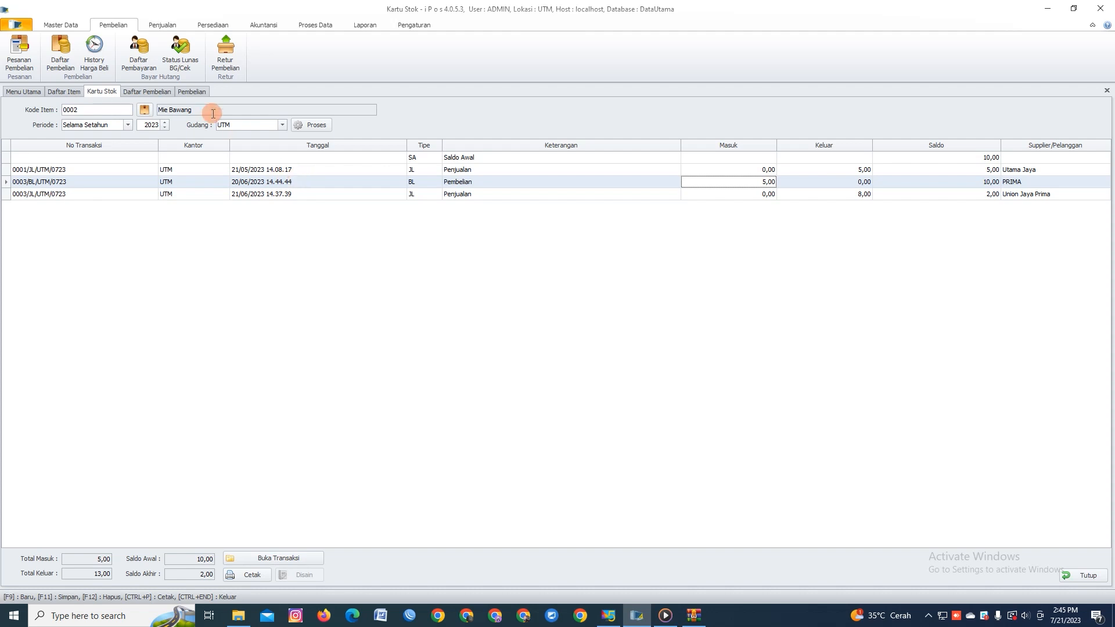
- Refresh the item list and check the stock of Mie Ayam Pedas and both Air Minum Gelas units
{"action": "left_click", "coordinate": [64, 92]}
{"action": "left_click", "coordinate": [1079, 111]}
{"action": "left_click", "coordinate": [224, 208]}
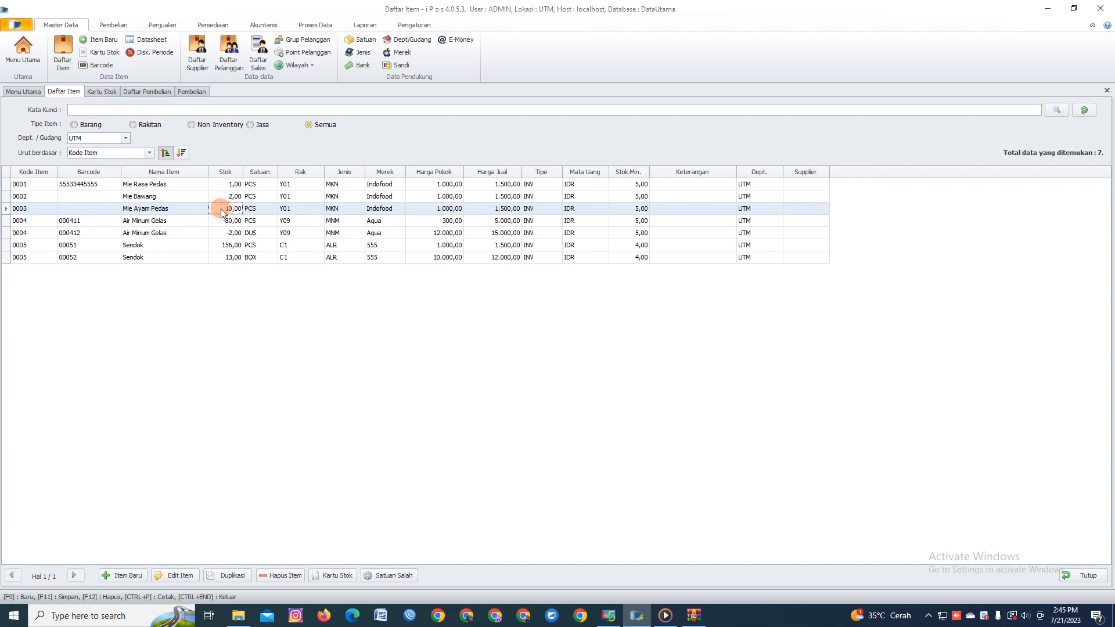
{"action": "left_click", "coordinate": [228, 221]}
{"action": "left_click", "coordinate": [234, 233]}
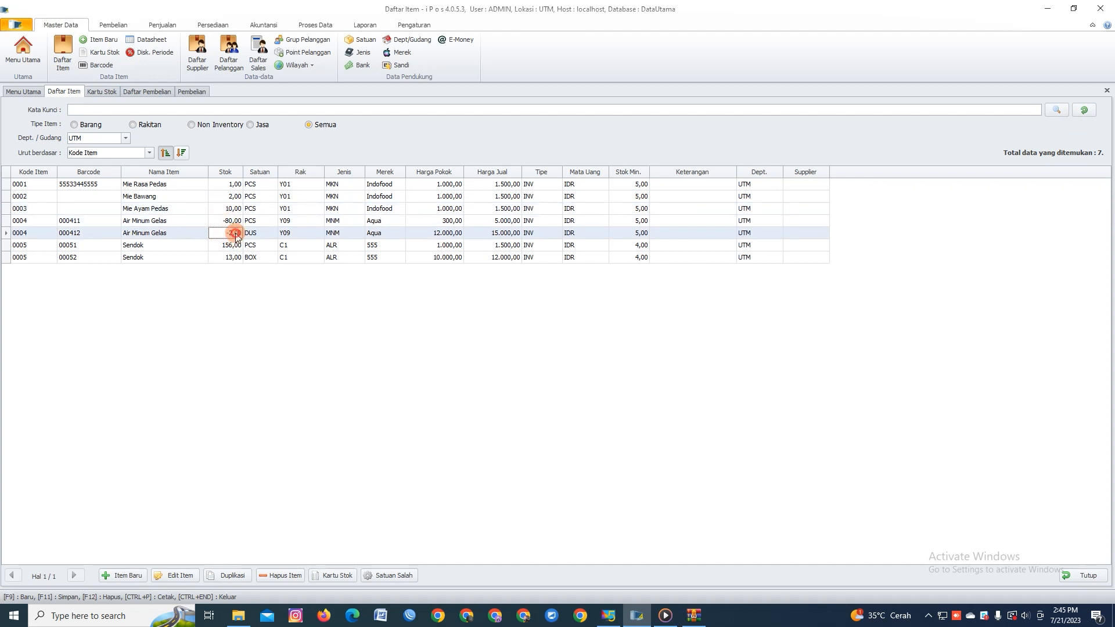
- Display the stock card of item 0004, Air Minum Gelas in PCS, for Selama Setahun 2023 at warehouse UTM
{"action": "left_click", "coordinate": [248, 221]}
{"action": "left_click", "coordinate": [328, 577]}
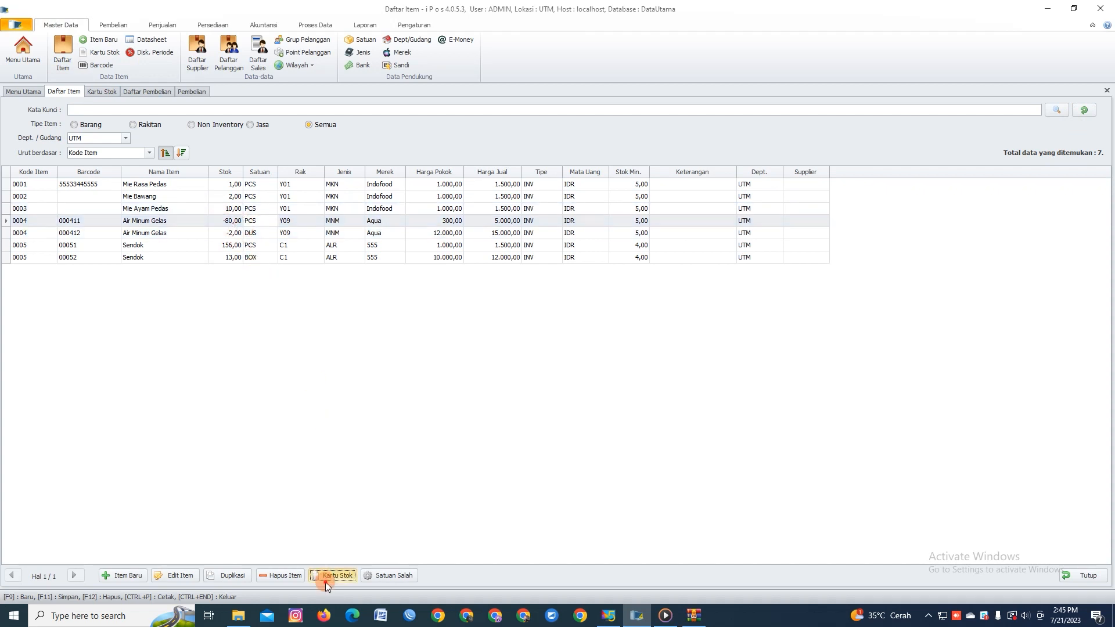
{"action": "left_click", "coordinate": [127, 125]}
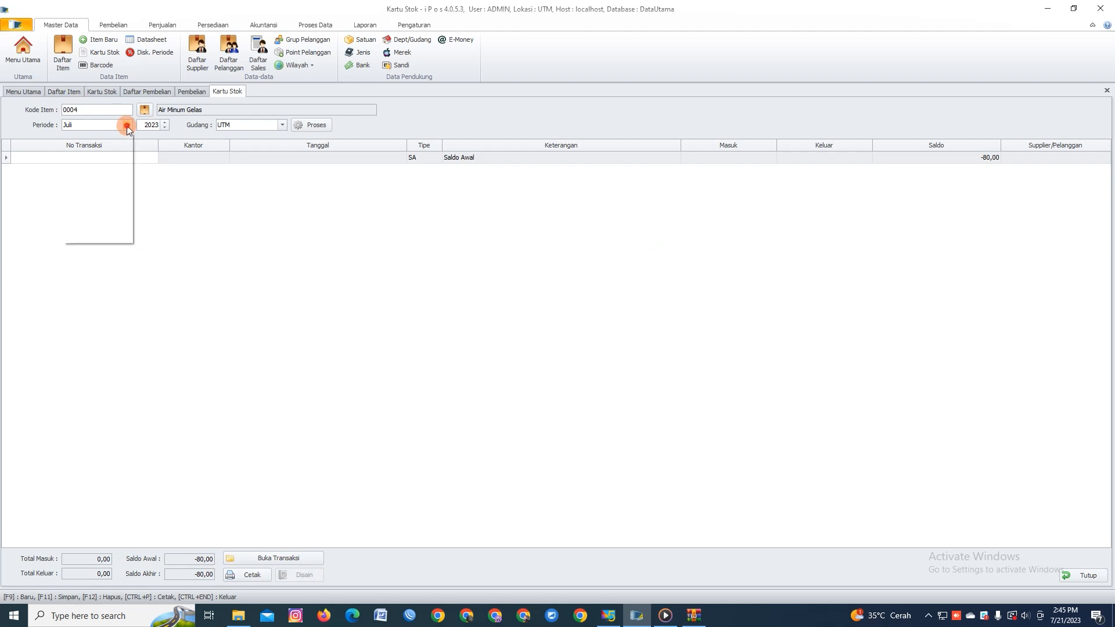
{"action": "left_click", "coordinate": [85, 238]}
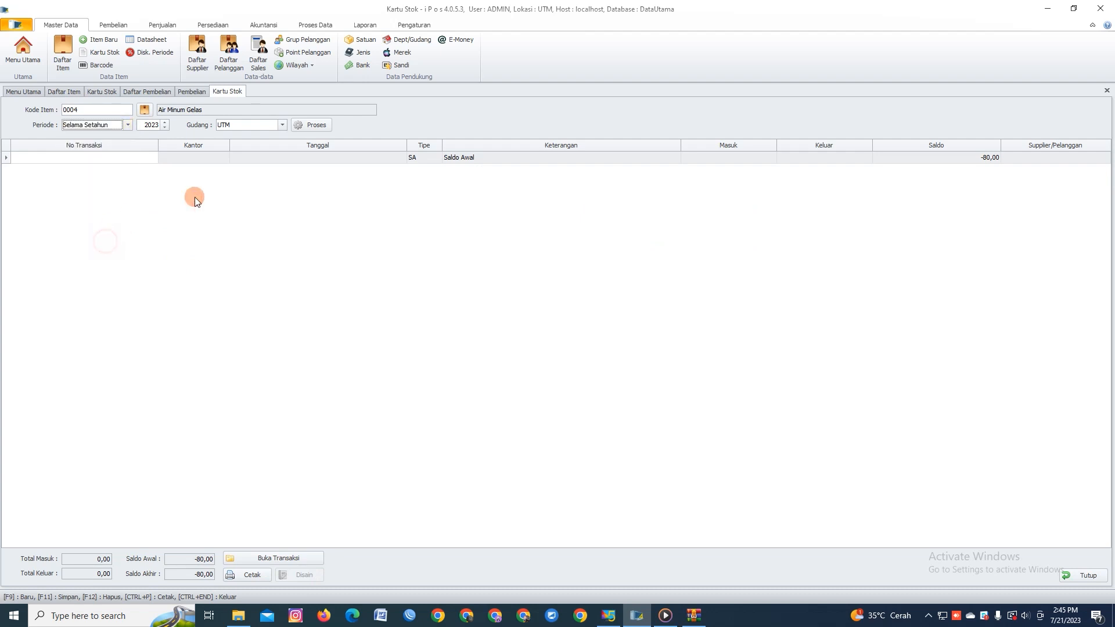
{"action": "left_click", "coordinate": [309, 125]}
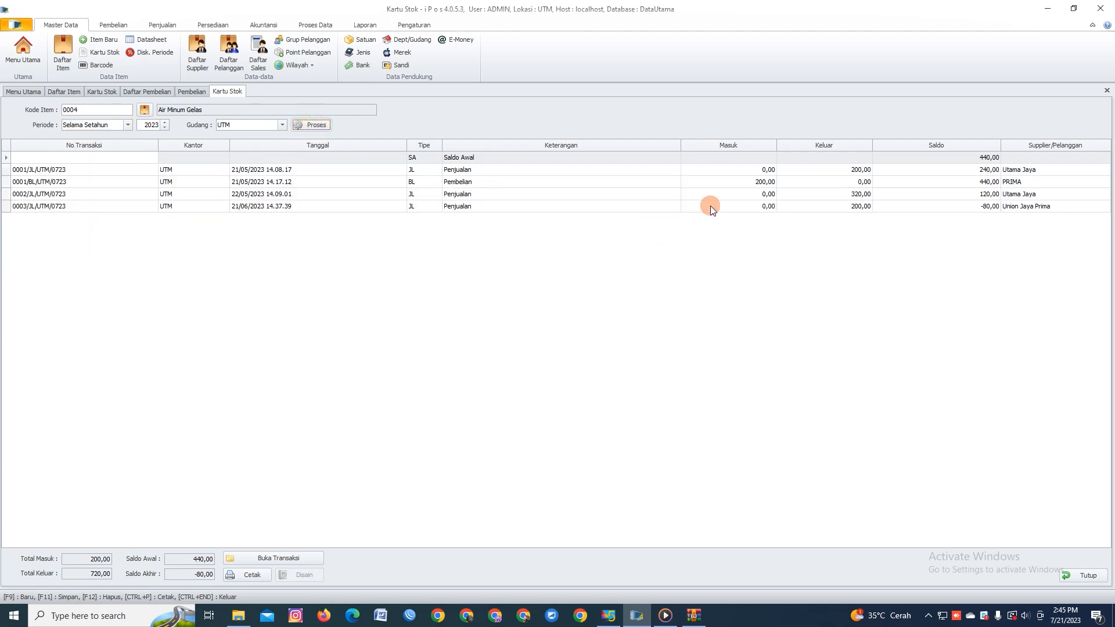
- Examine the incoming quantity and running balance of the 21/06/2023 Air Minum Gelas sale
{"action": "left_click", "coordinate": [953, 212]}
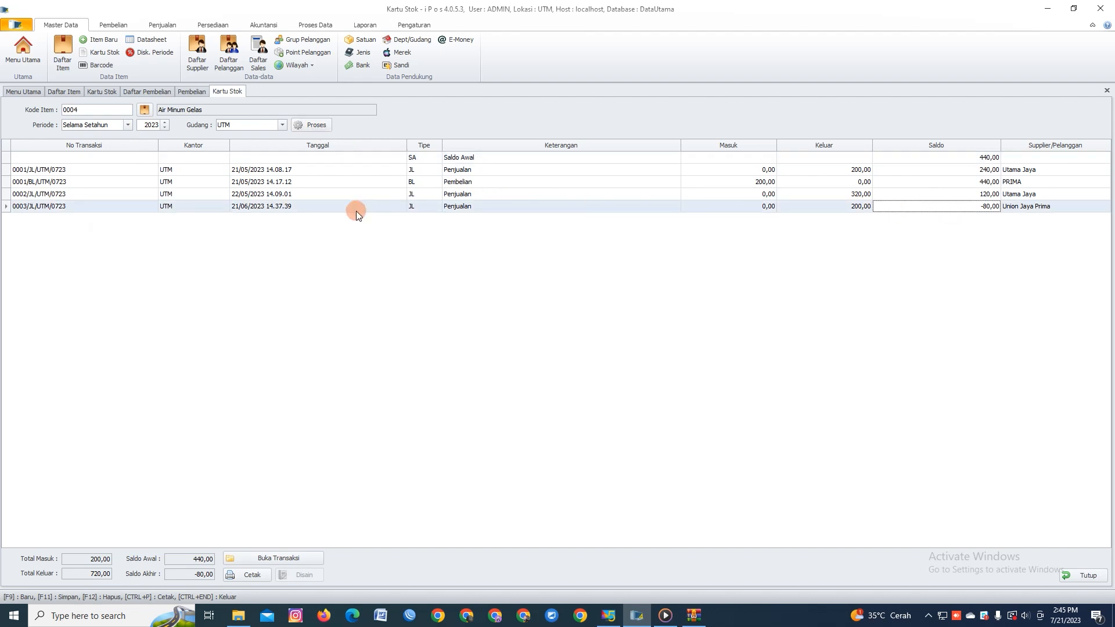
{"action": "left_click", "coordinate": [726, 208]}
{"action": "left_click", "coordinate": [985, 209]}
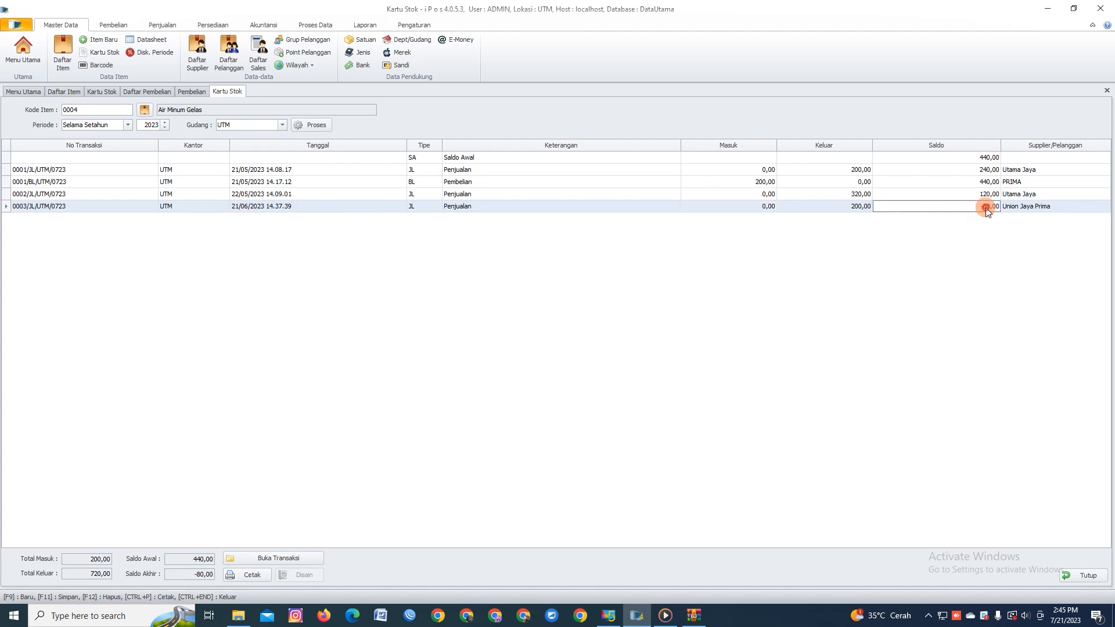